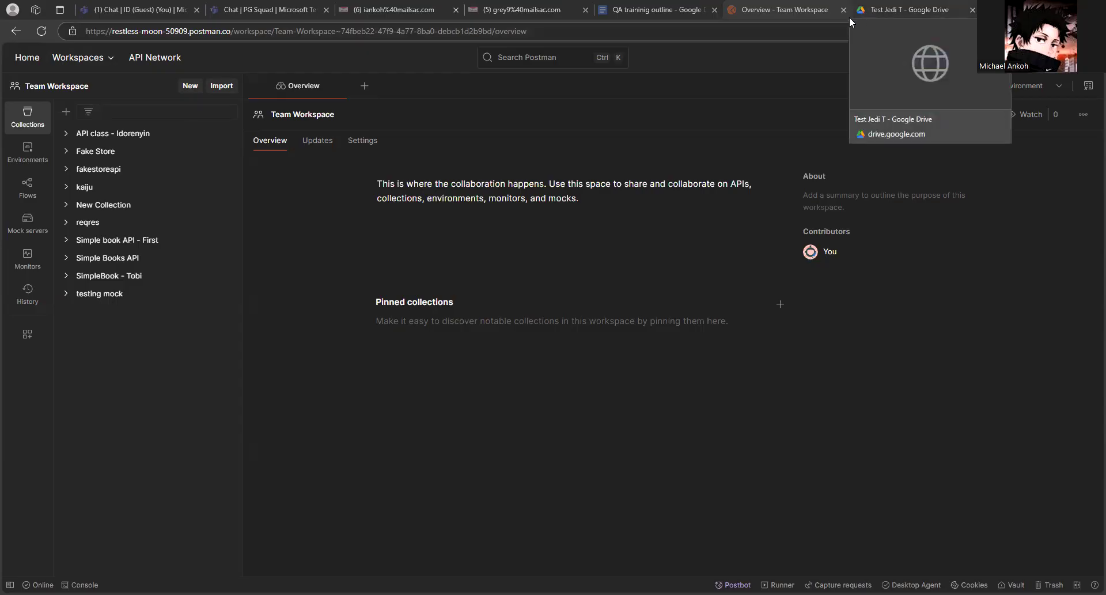
Step: Search the web for "what are variables in programming"
click(513, 10)
click(513, 31)
text(wh)
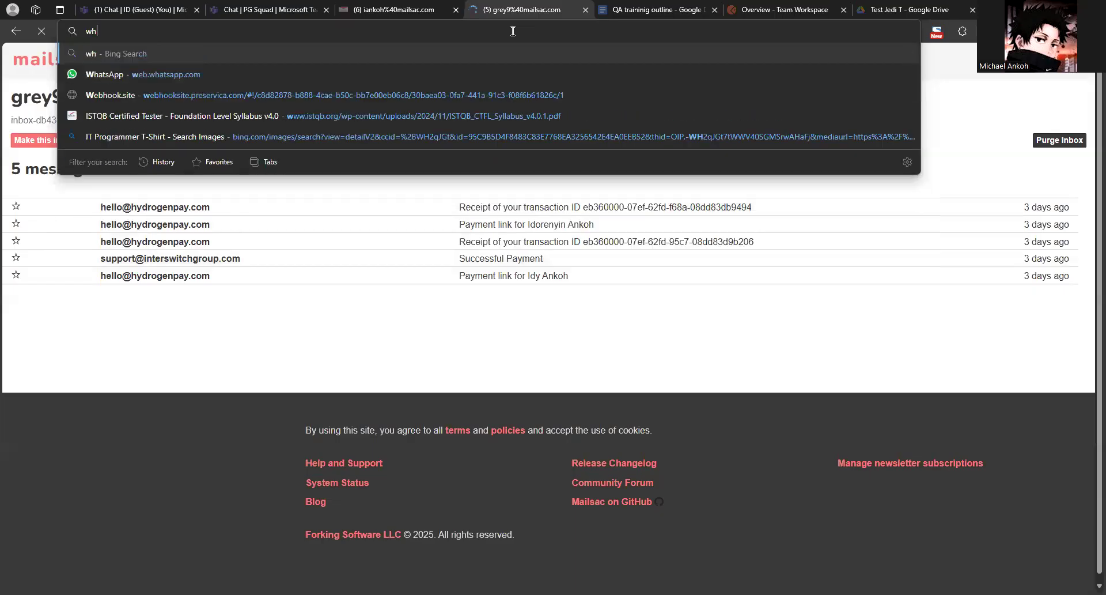
text(at are variable)
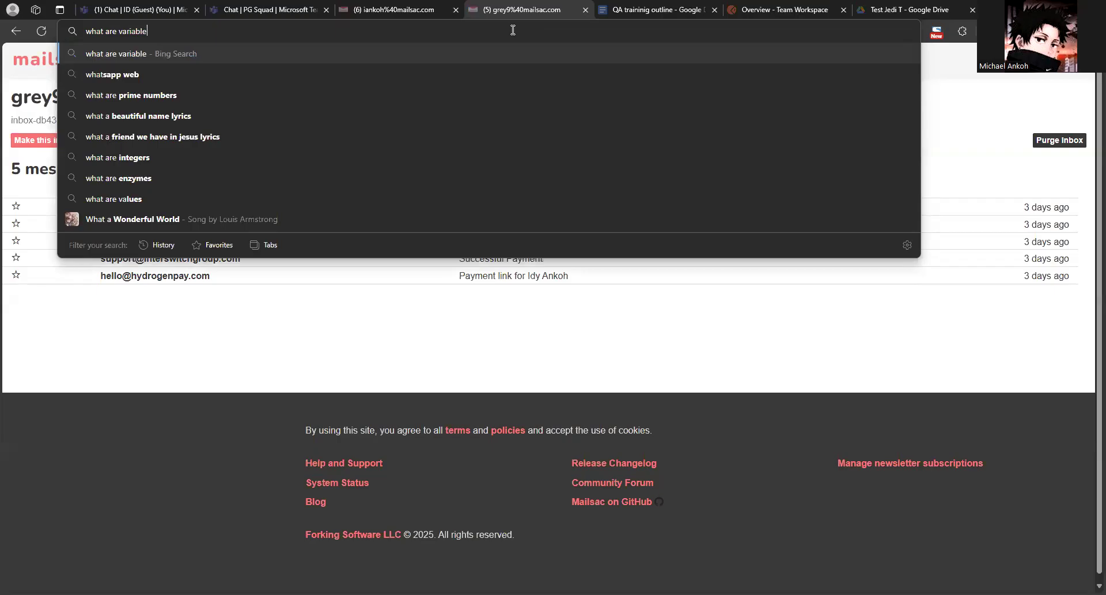
text(s in progar)
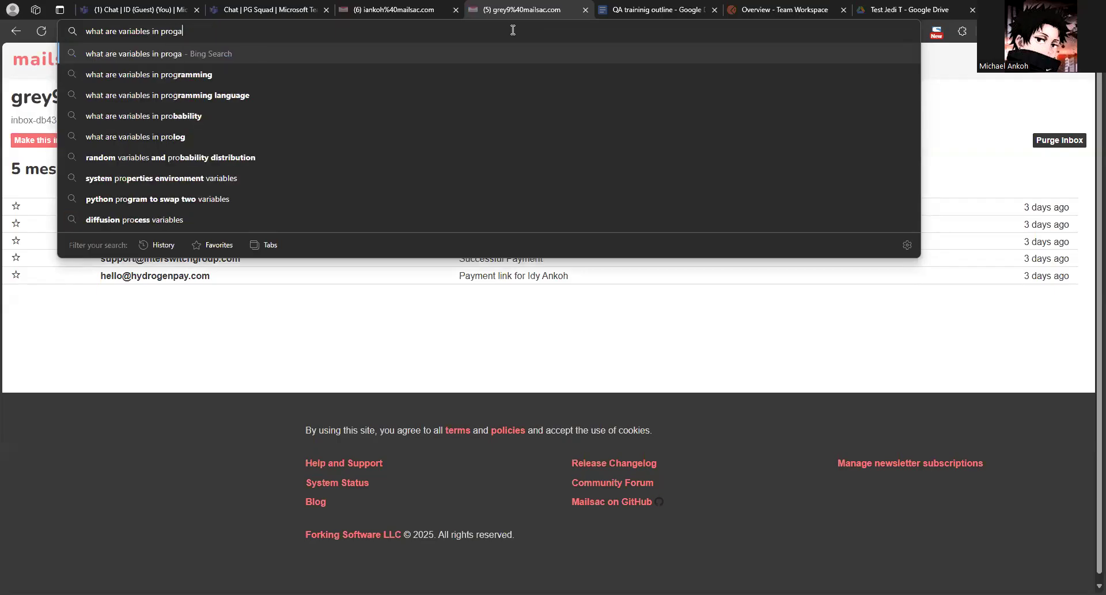
key(BackSpace)
key(BackSpace)
text(r)
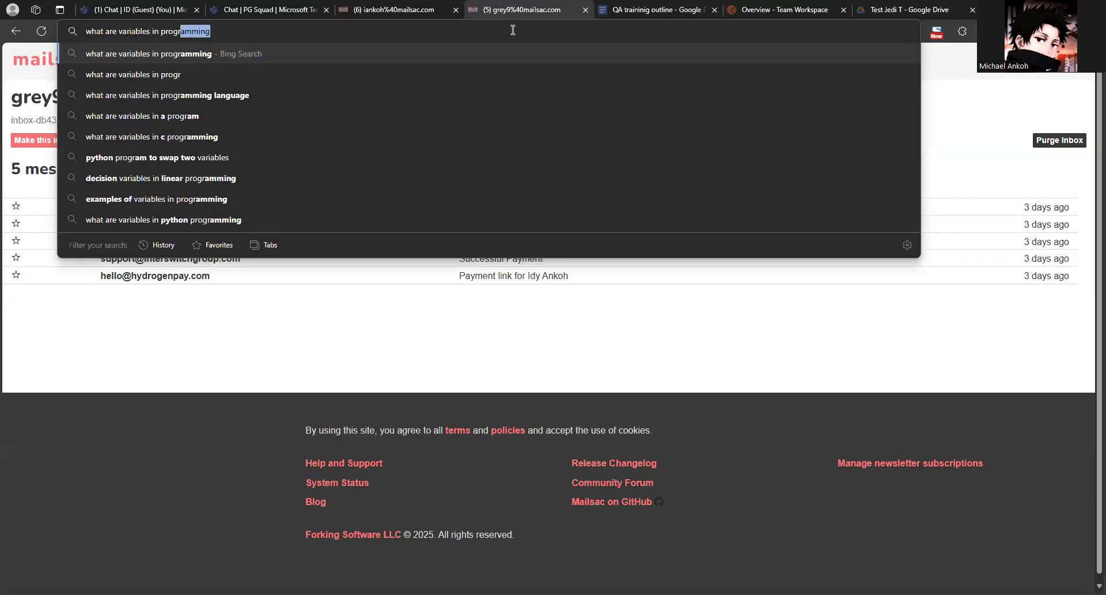
key(Return)
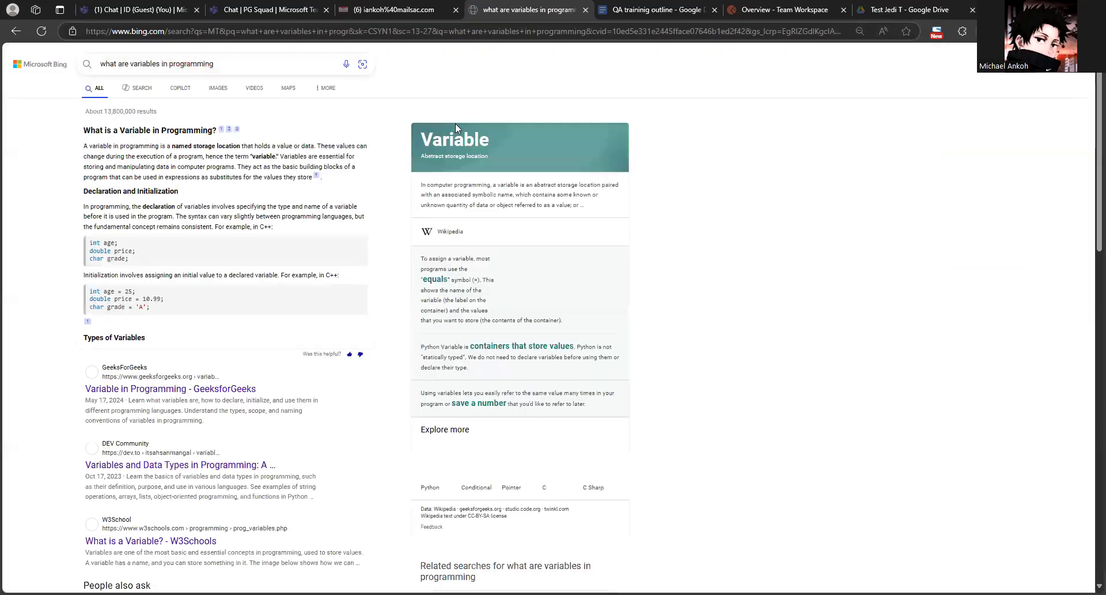
Step: Highlight the opening sentence that defines a variable in programming in the search results
drag(83, 146, 317, 147)
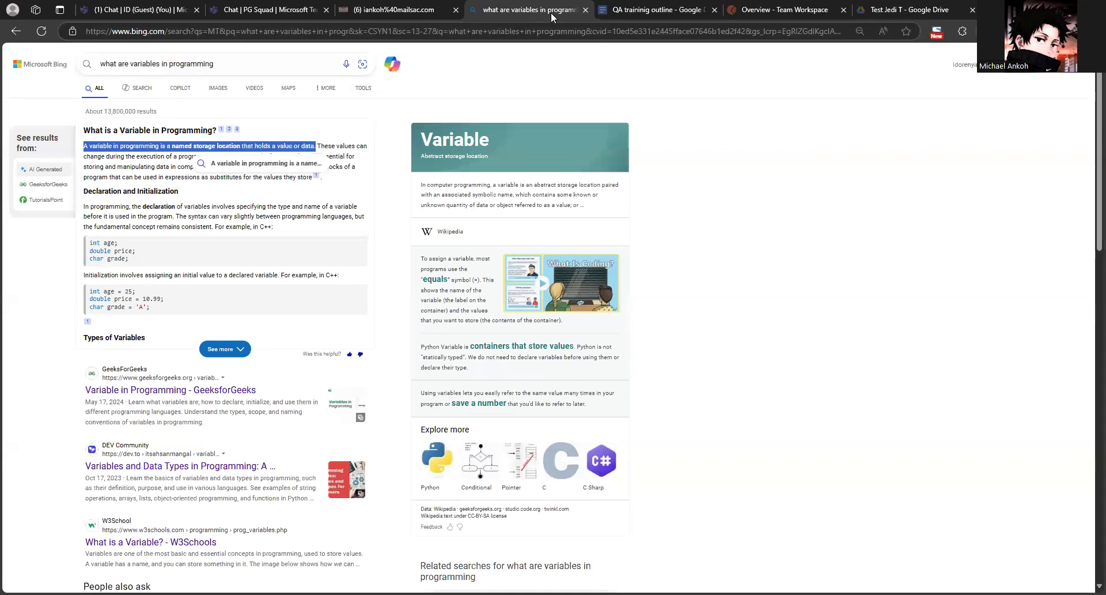
click(749, 9)
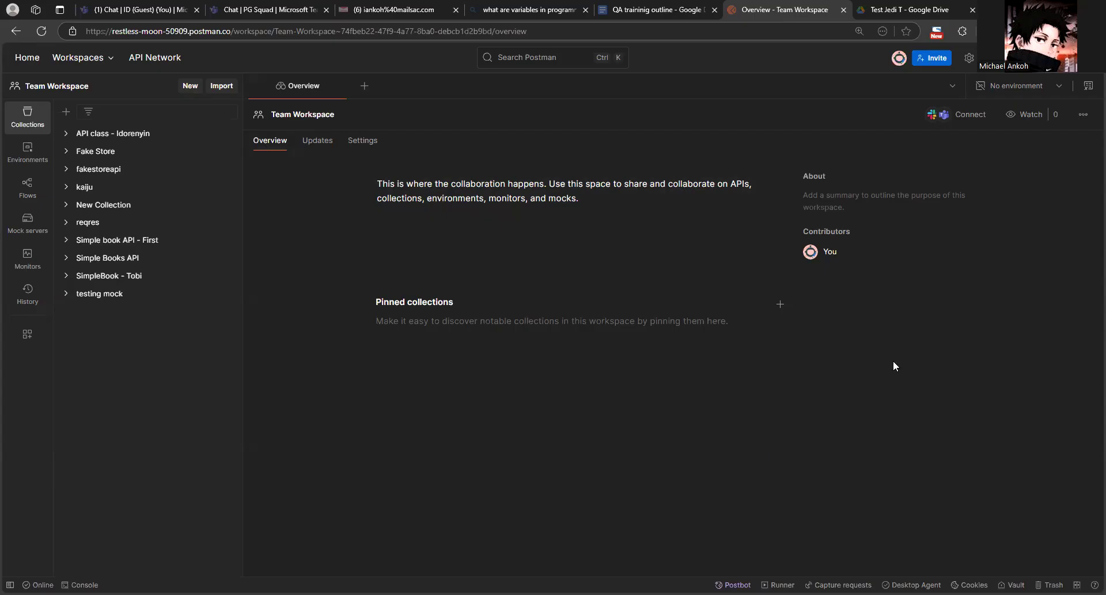
click(634, 12)
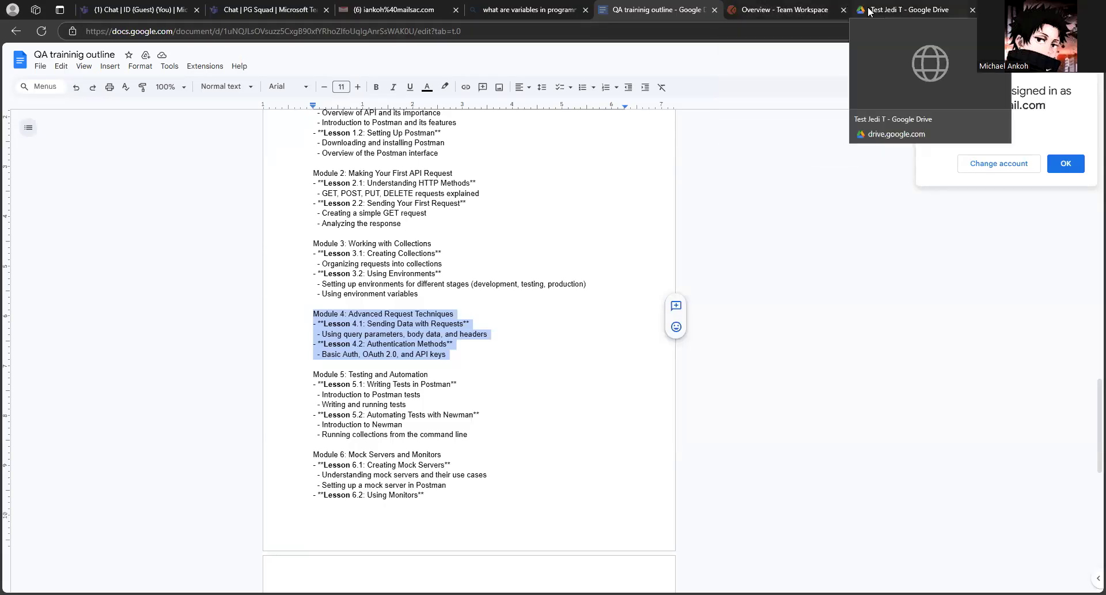
click(508, 10)
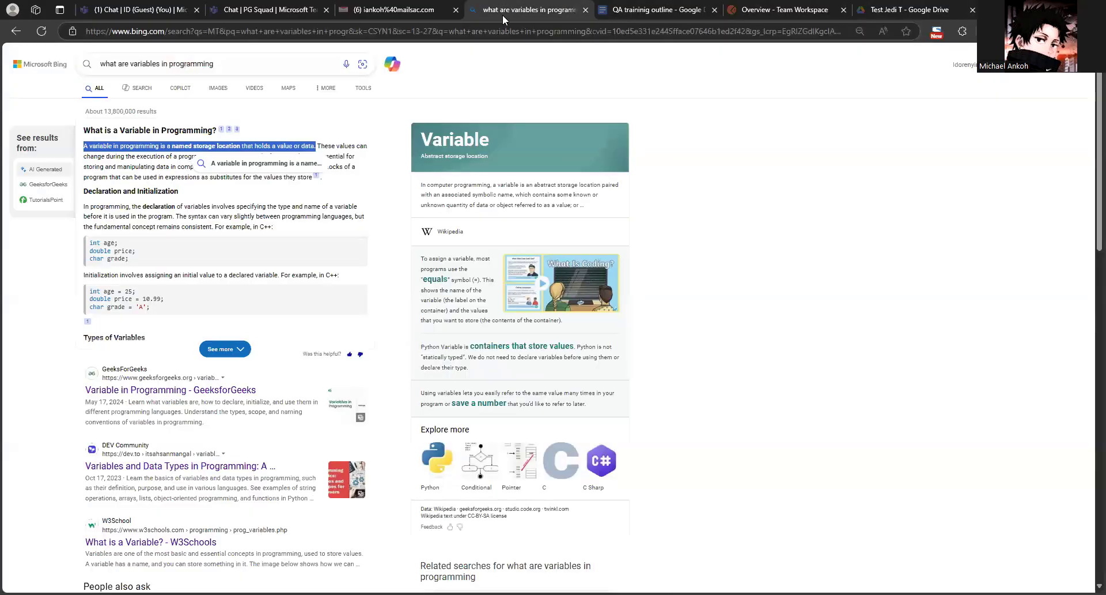
click(99, 154)
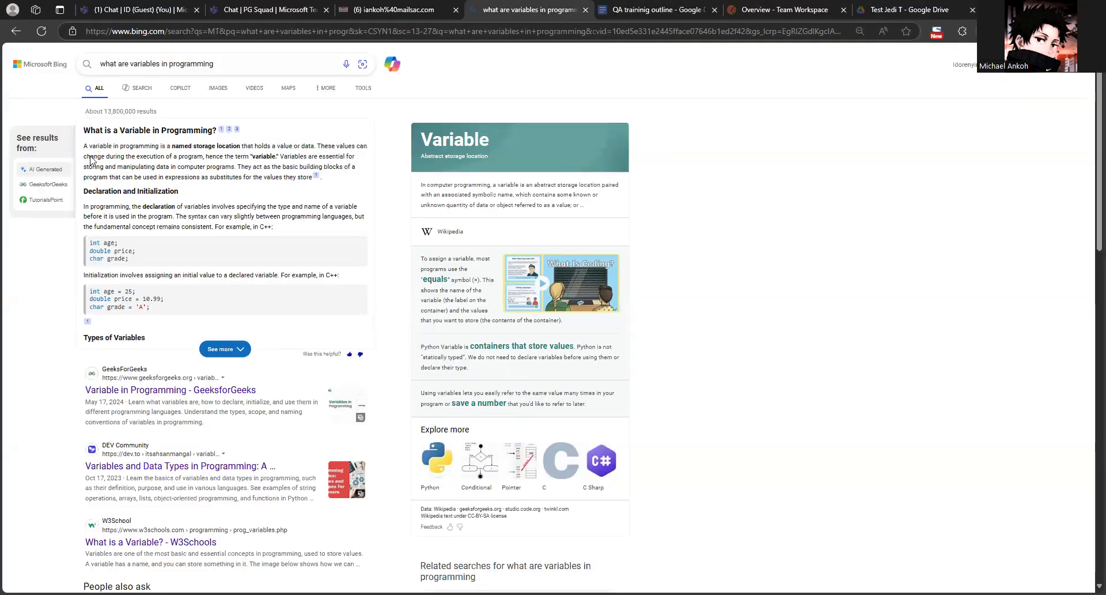
drag(83, 146, 316, 145)
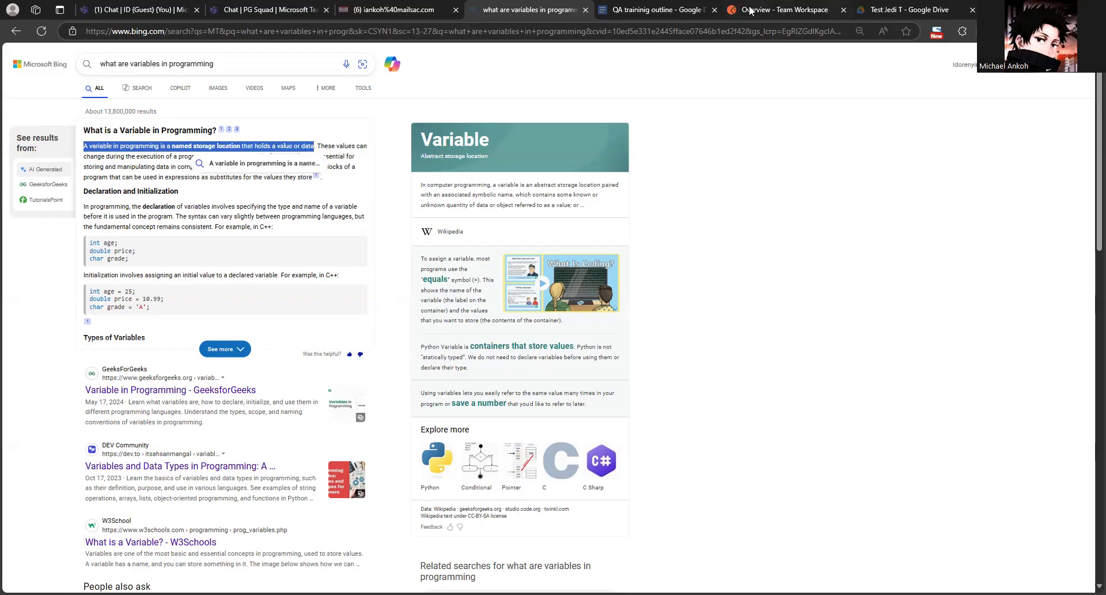
Step: Switch to Postman and open the scripts of the first GET request in the "API class - Idorenyin" collection
click(746, 7)
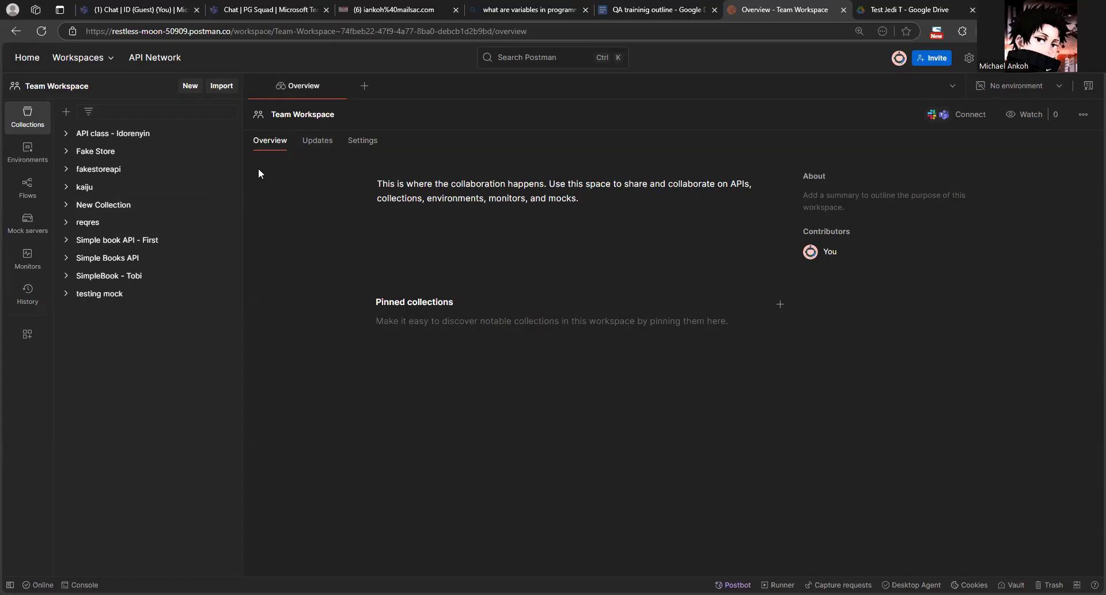
click(66, 134)
click(134, 154)
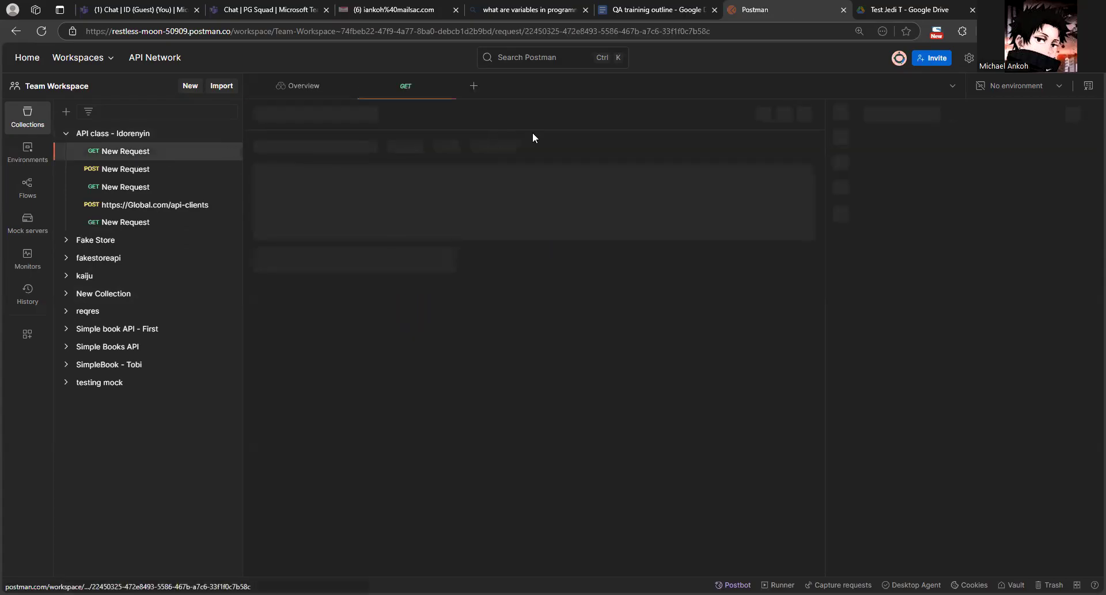
click(461, 177)
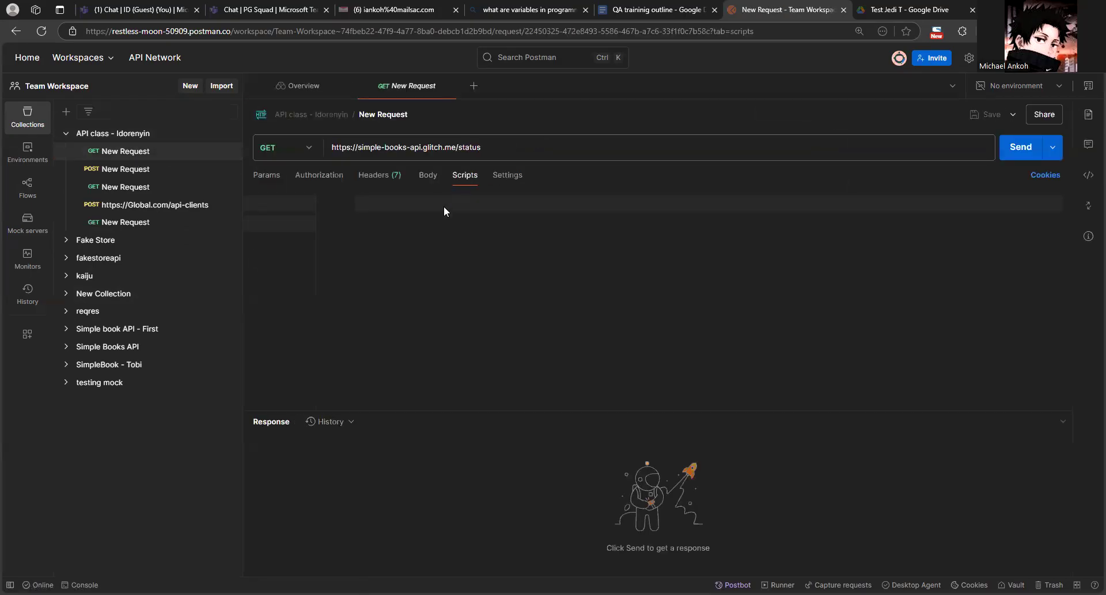
Step: Declare a variable in the post-response script with let username = "wlangola-standerfor"
click(450, 201)
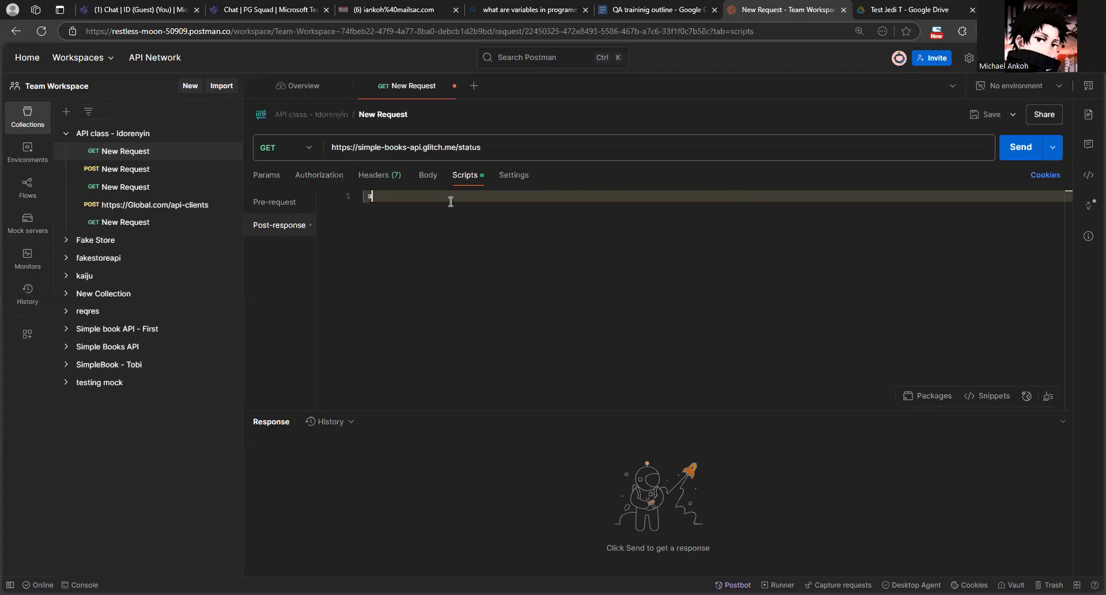
text(wlangola st)
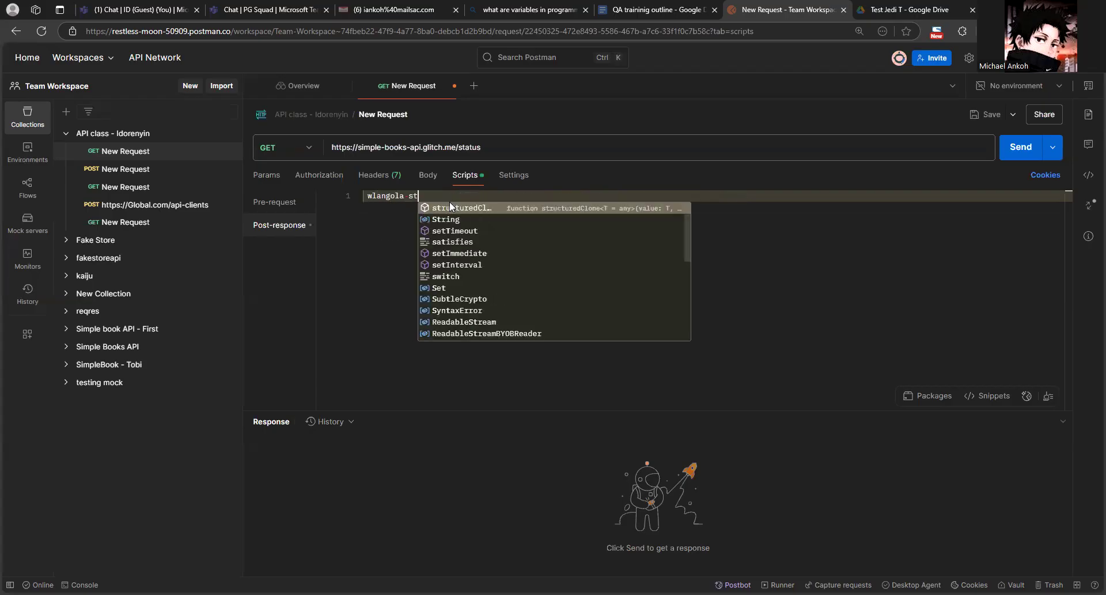
text(anderfor)
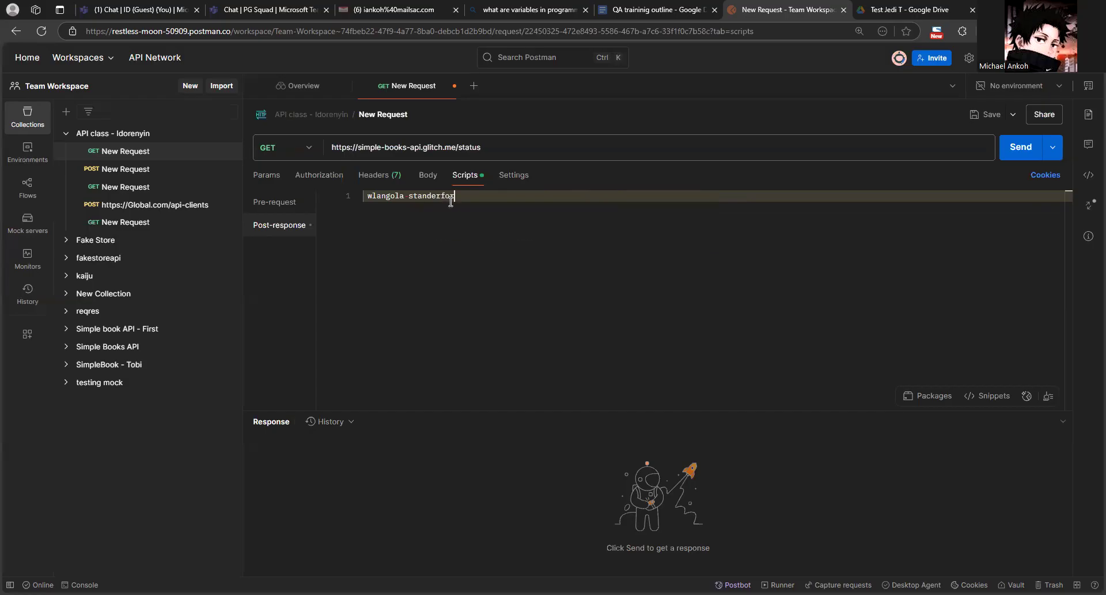
key(Return)
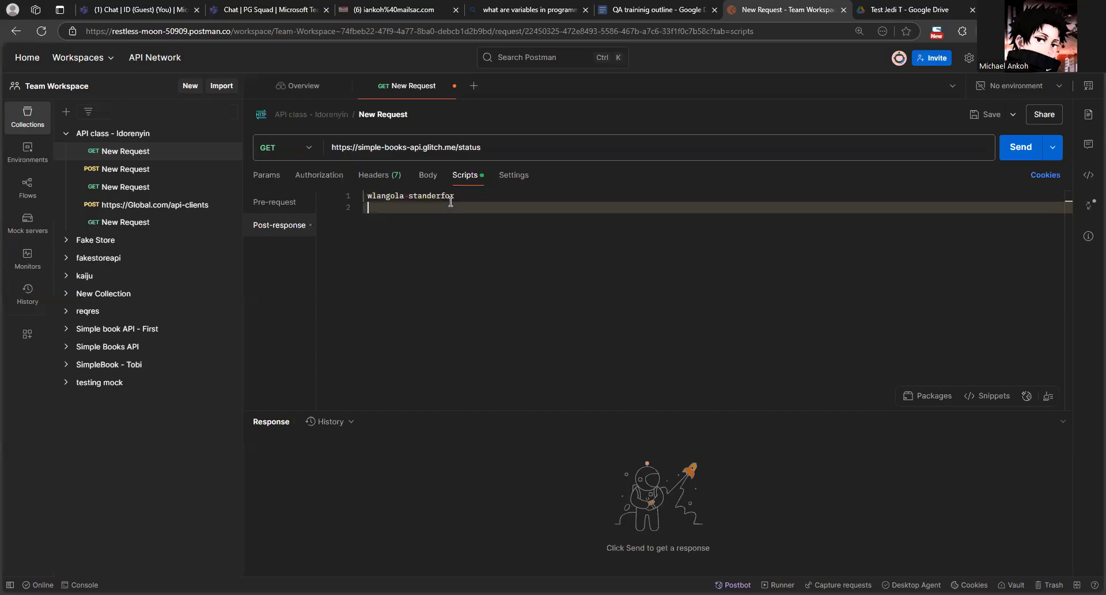
key(Up)
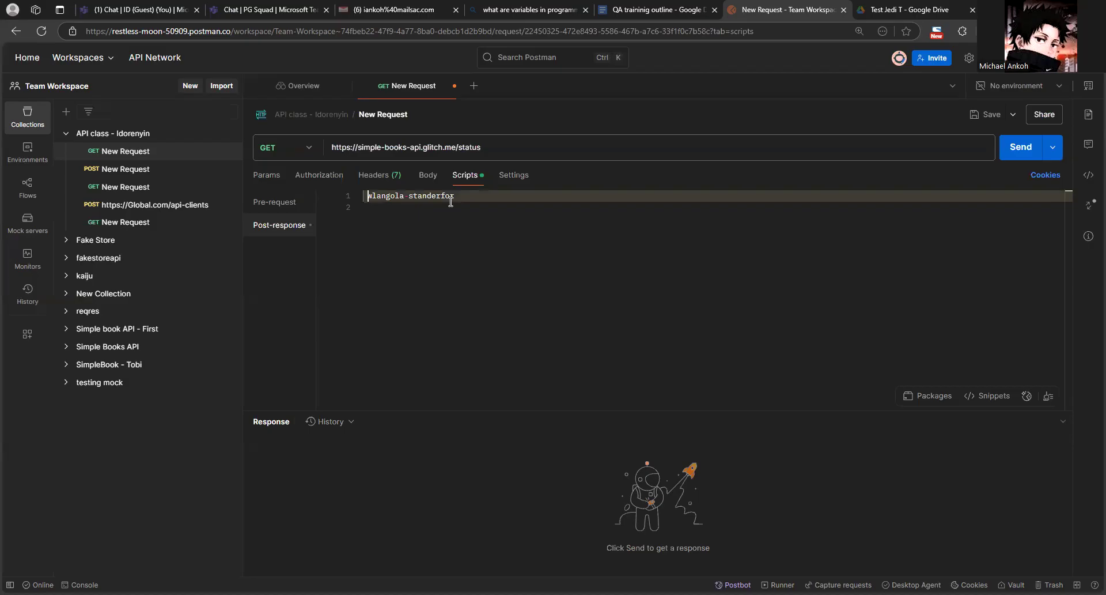
text(")
key(BackSpace)
text("")
click(369, 197)
text(let )
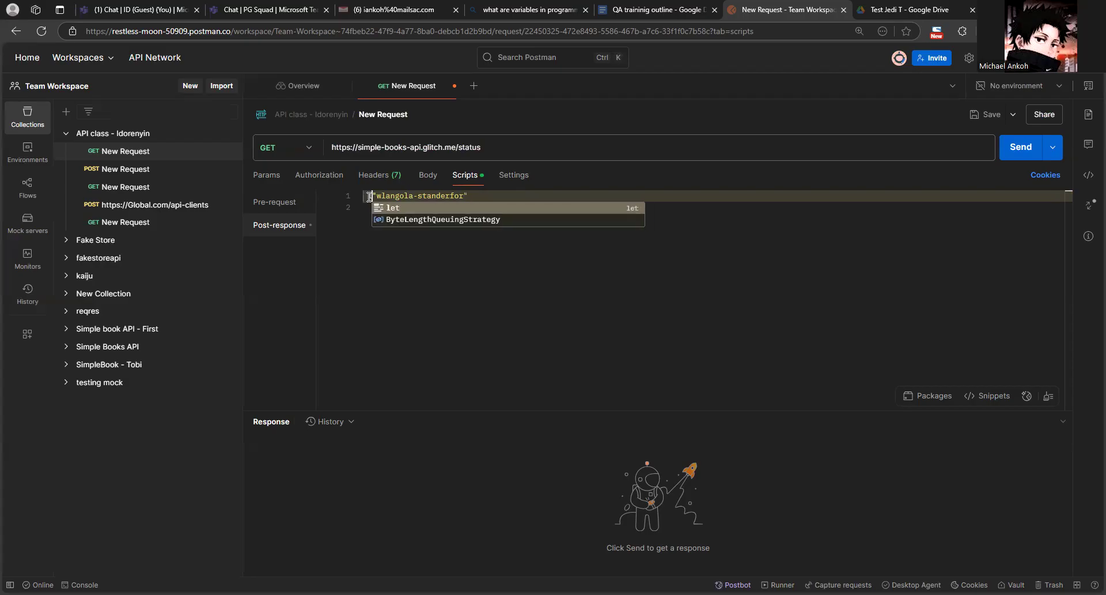
text(username)
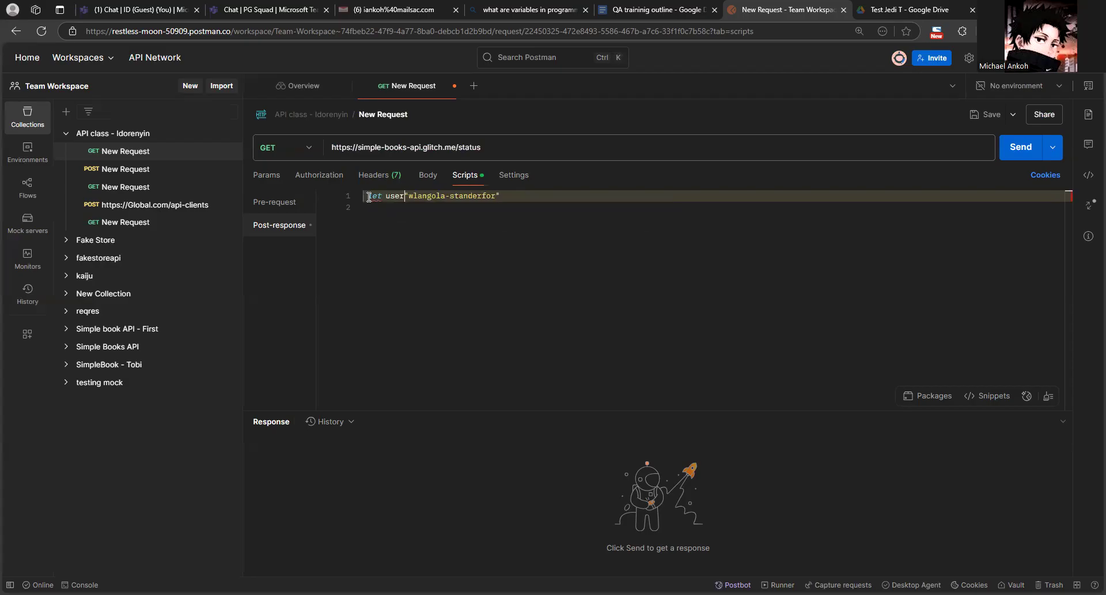
text( =)
key(Down)
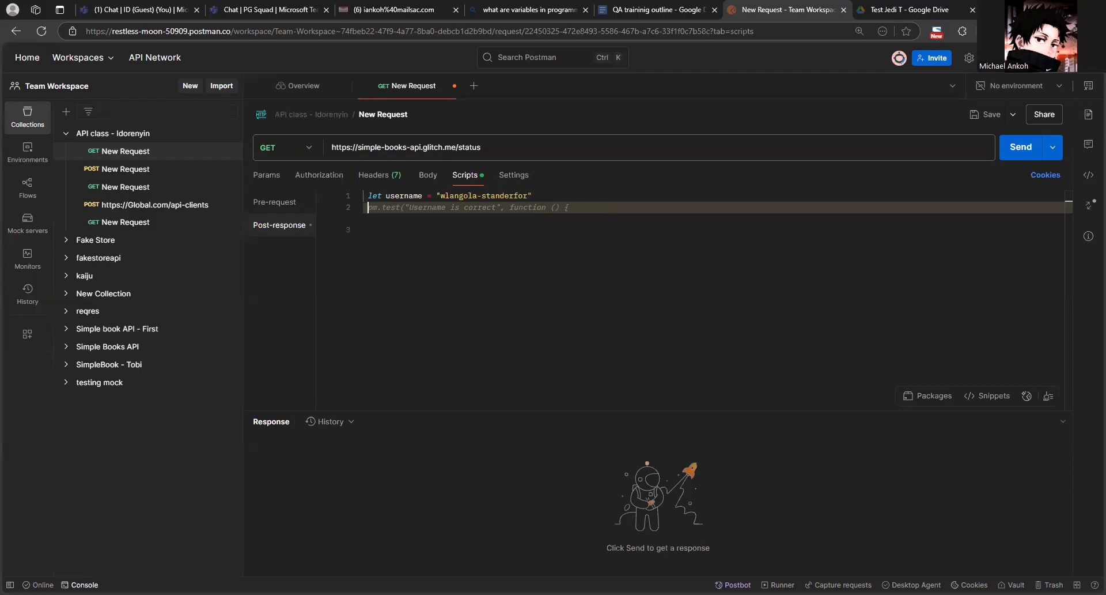
Step: Show the Postman console and add console.log(username) on the script's second line
click(80, 584)
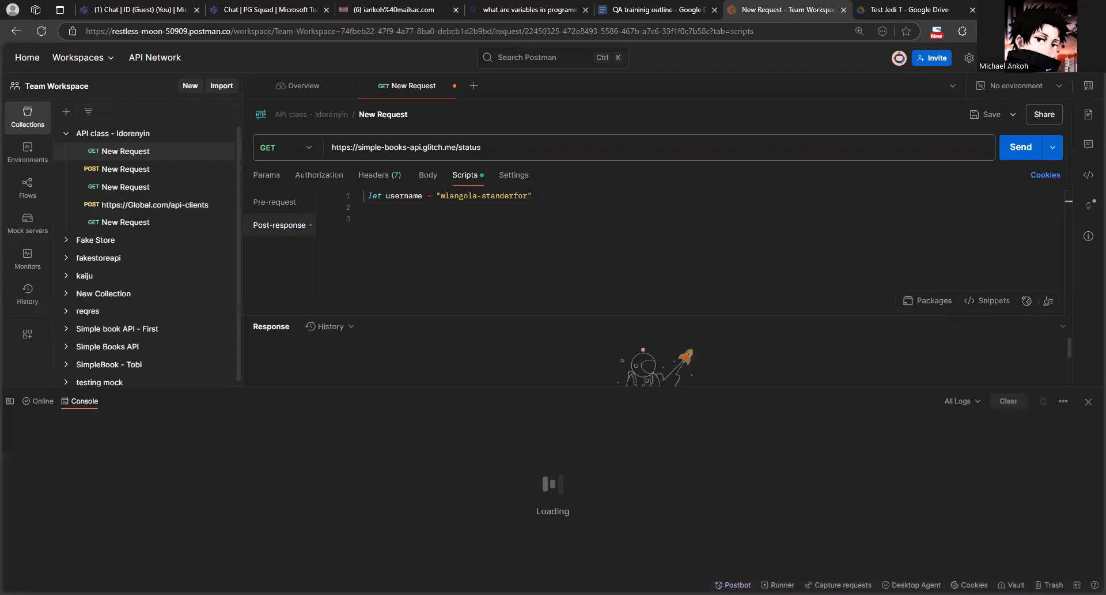
click(374, 209)
text(console)
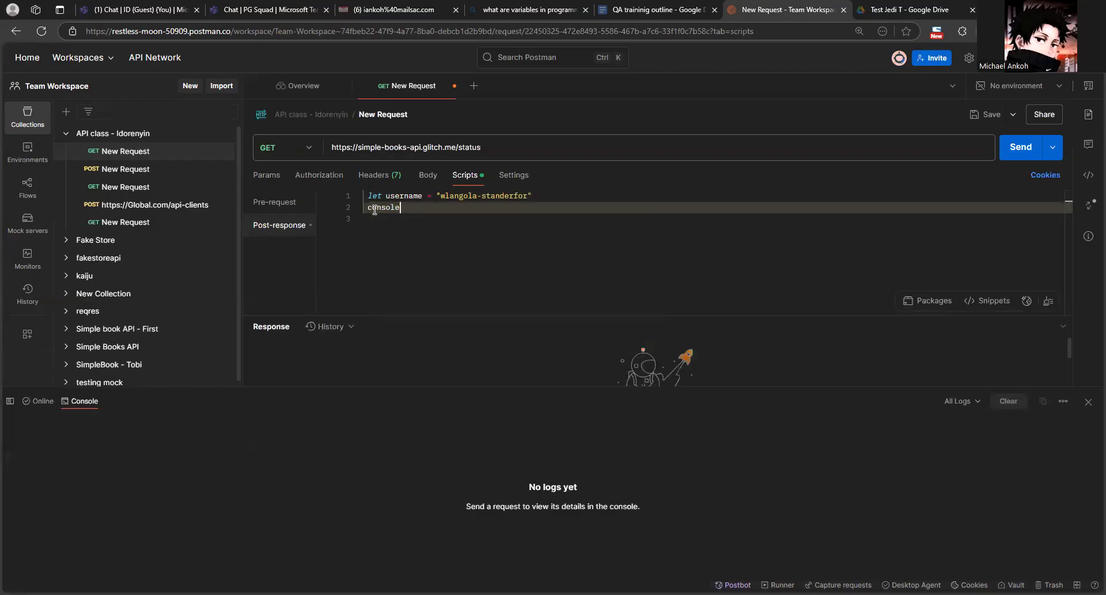
text(.log)
text(())
text(")
key(BackSpace)
text(username)
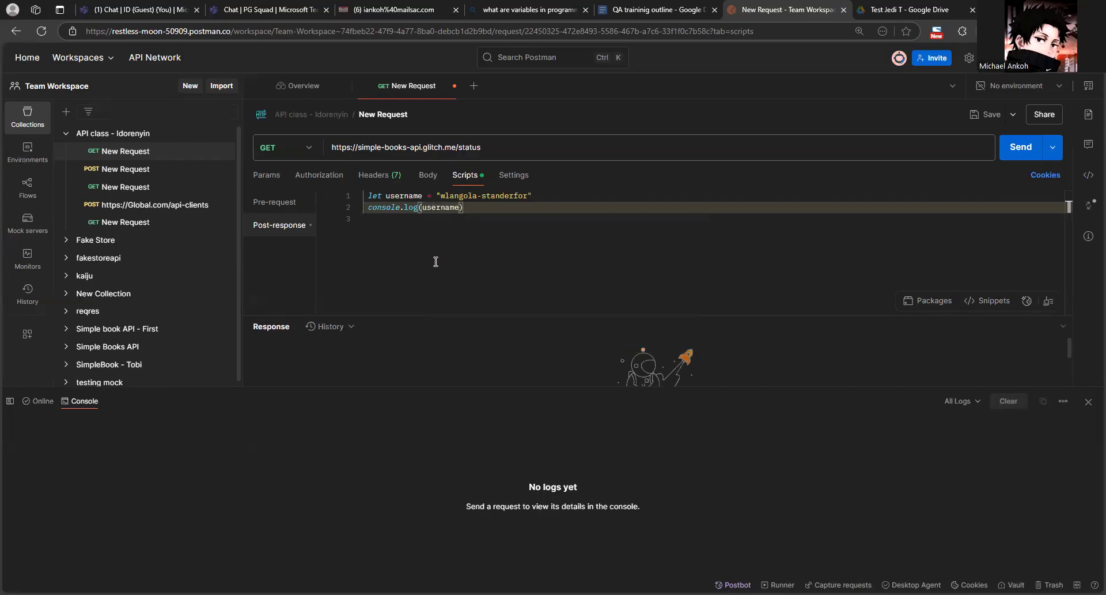
Step: Send the GET request and compare the logged console output with the username value in the script
click(1028, 151)
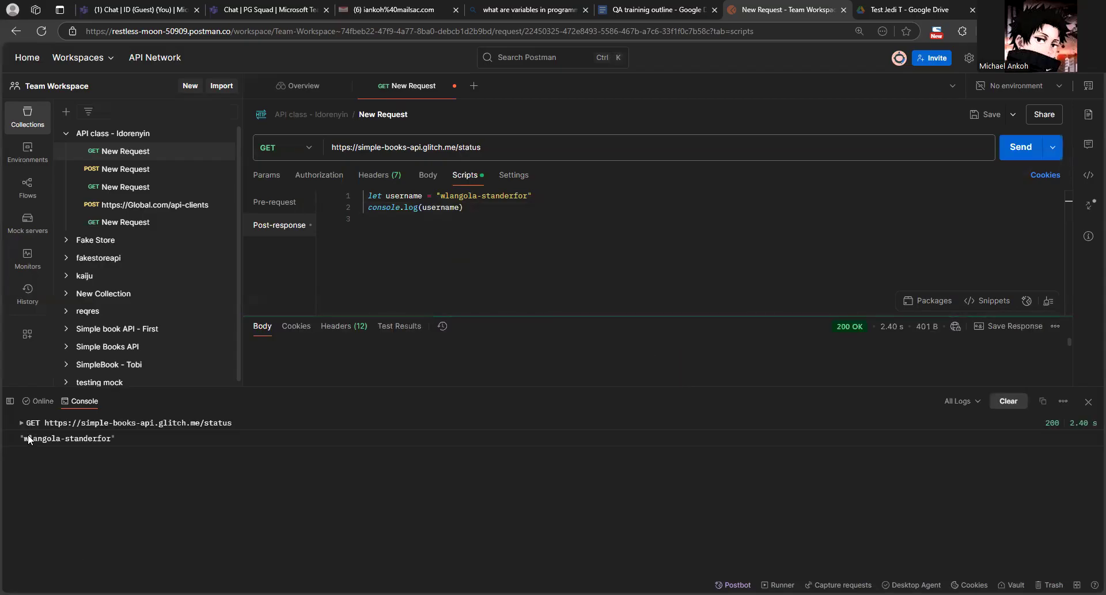
drag(114, 437, 23, 441)
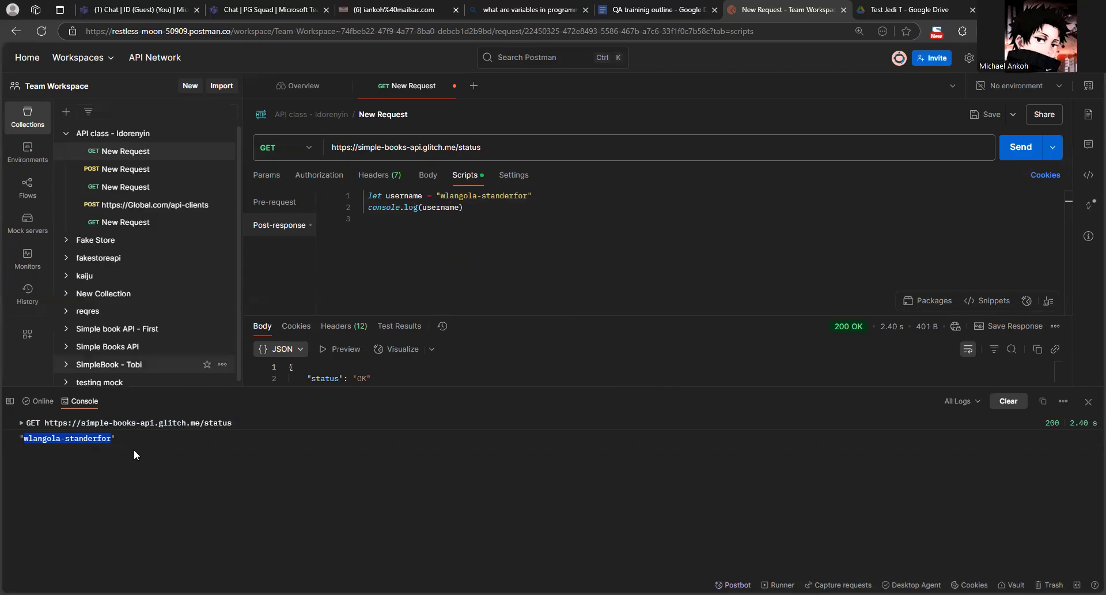
double_click(441, 208)
click(453, 233)
drag(439, 196, 532, 196)
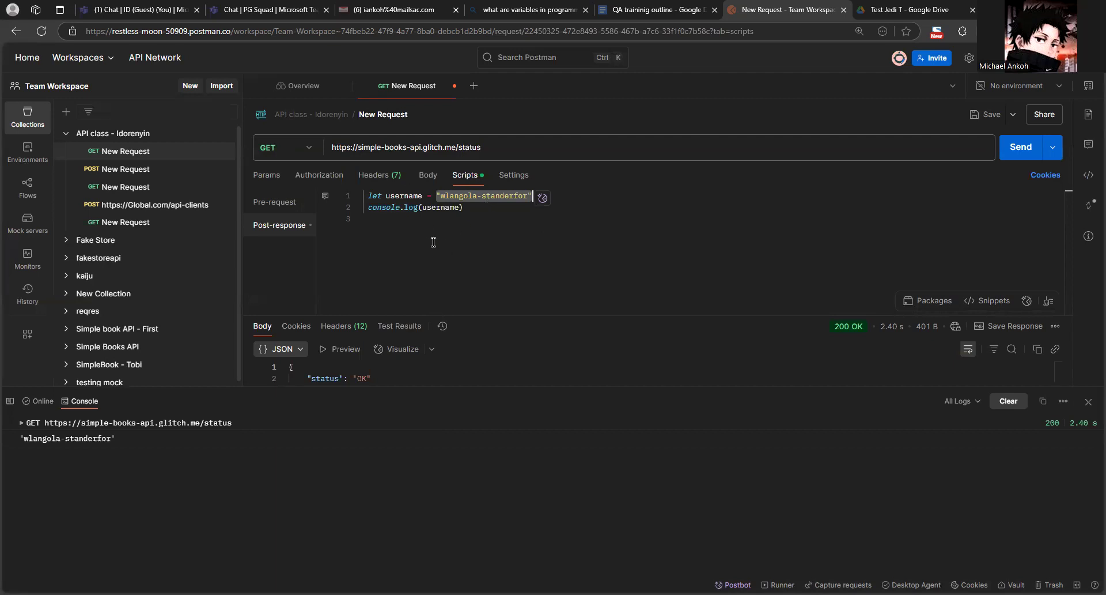
click(469, 213)
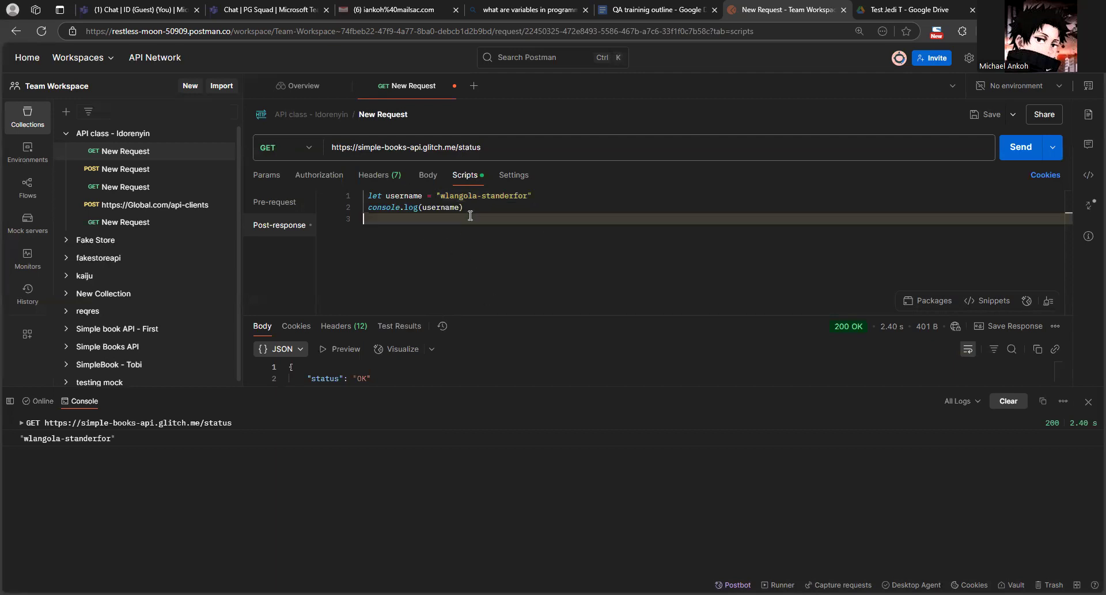
drag(437, 196, 545, 200)
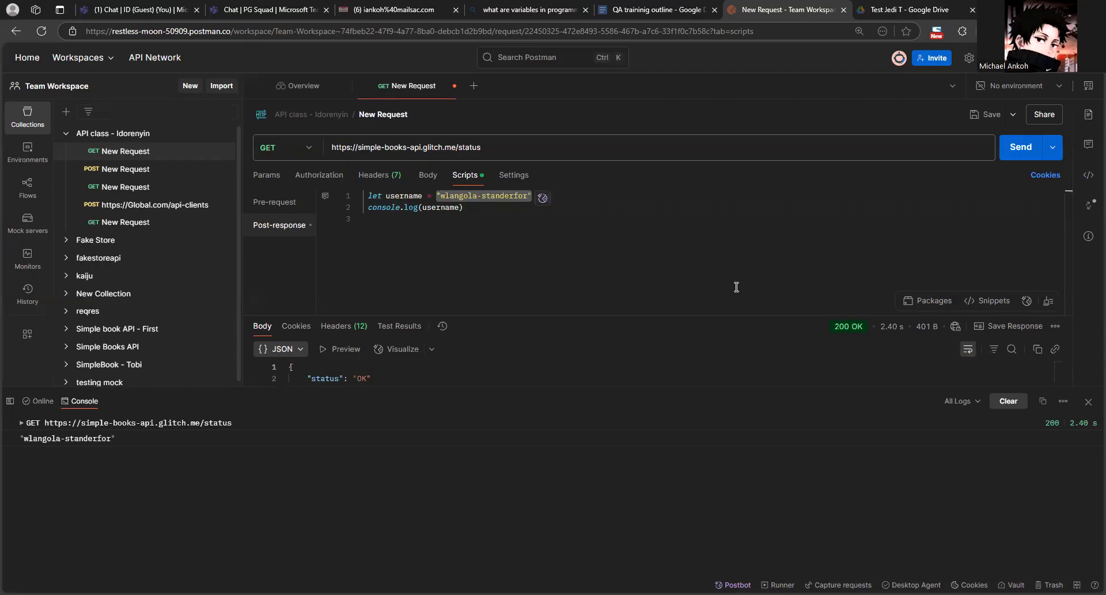
click(488, 277)
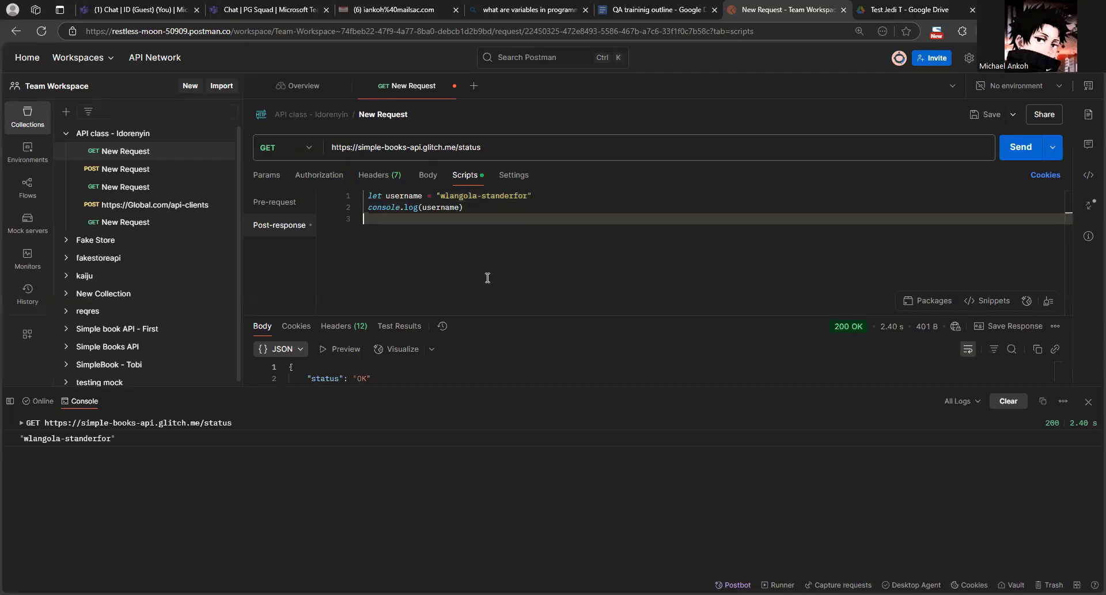
Step: Change the username value to "Qlangola-standerfor" in the script and send the request again
click(446, 197)
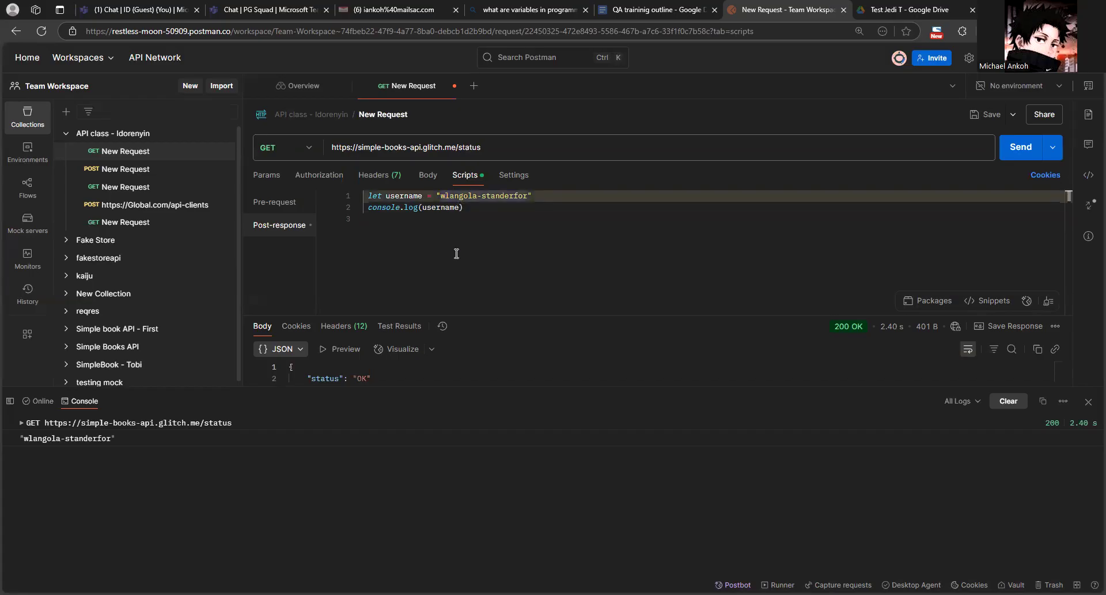
key(BackSpace)
text(O)
click(496, 249)
drag(367, 196, 454, 196)
click(543, 218)
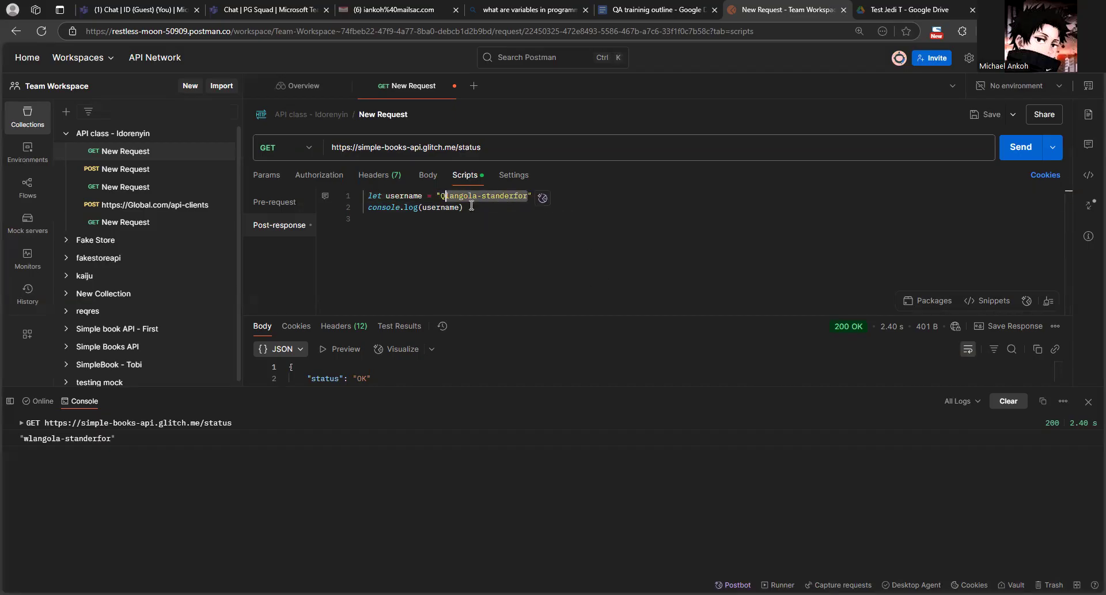
click(483, 208)
click(447, 196)
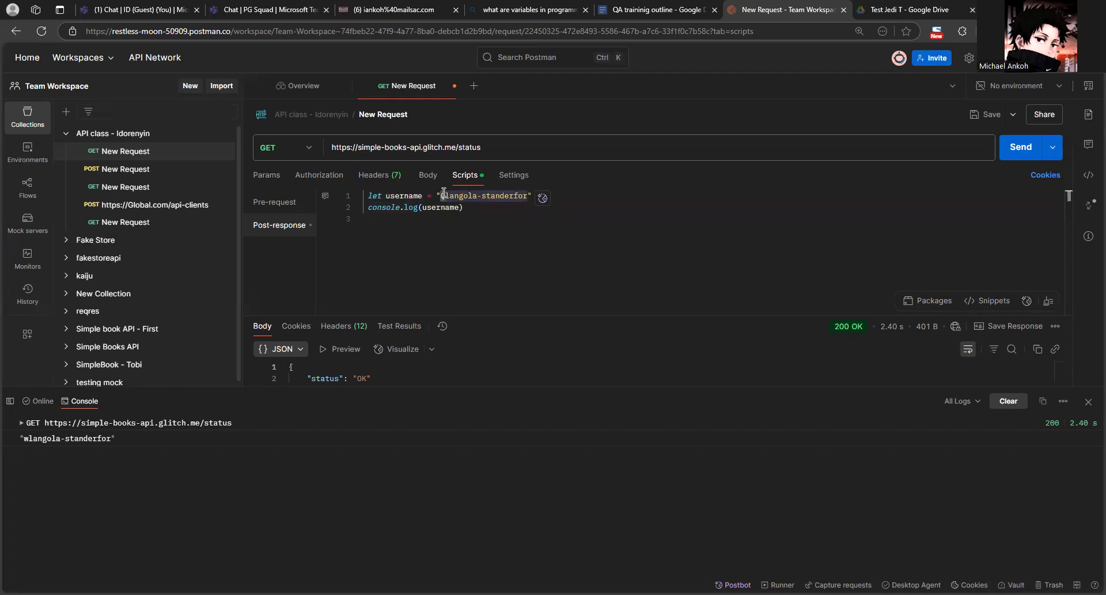
click(1020, 148)
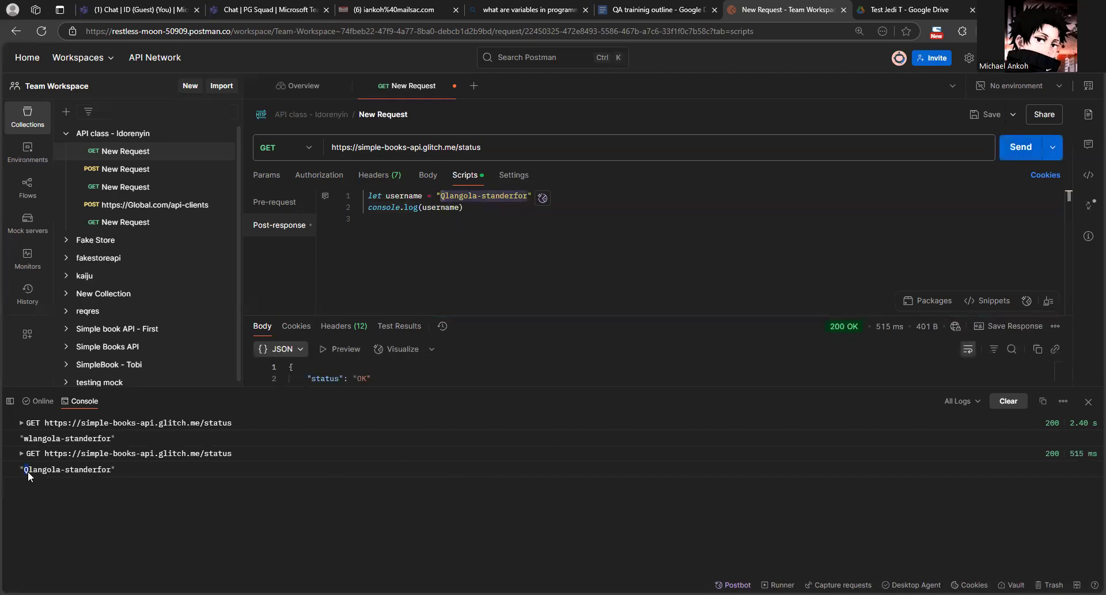
Step: Highlight the assigned username value in the script and hide the console
click(421, 208)
key(End)
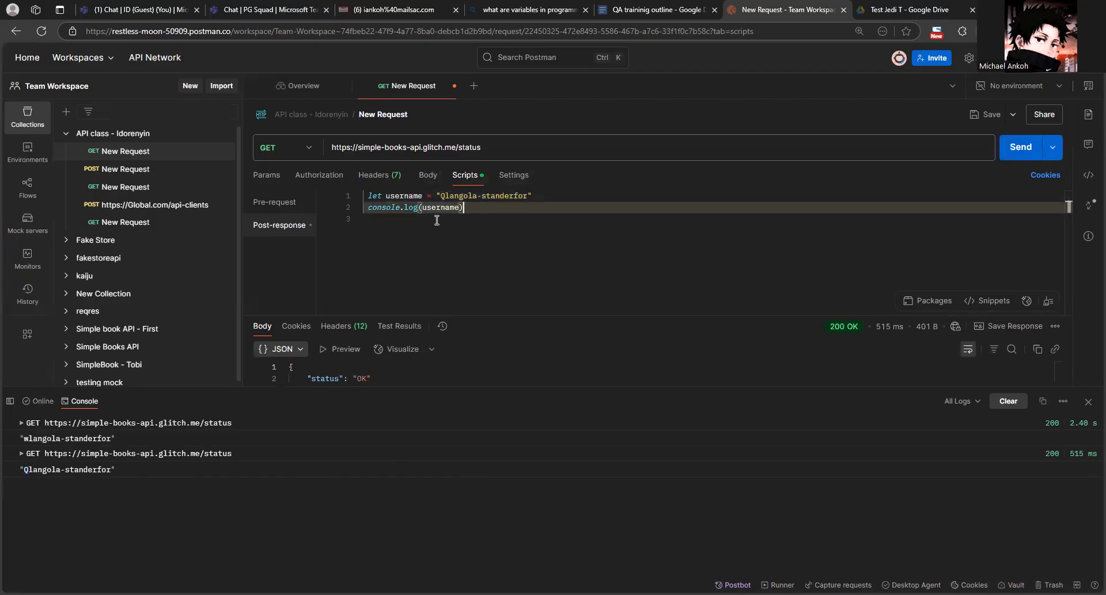
drag(437, 196, 528, 198)
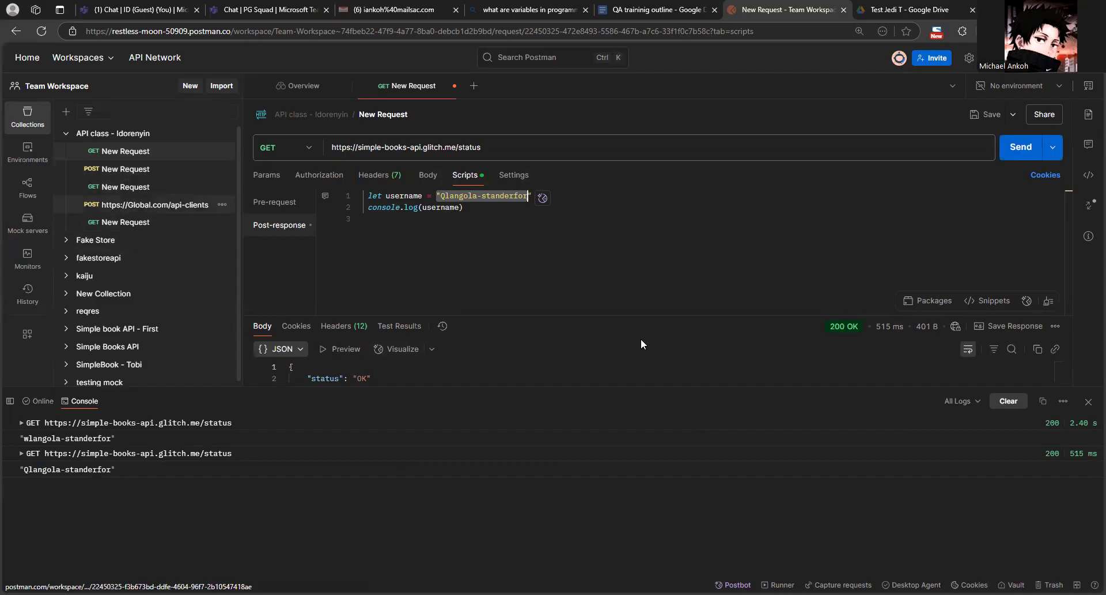
click(1088, 401)
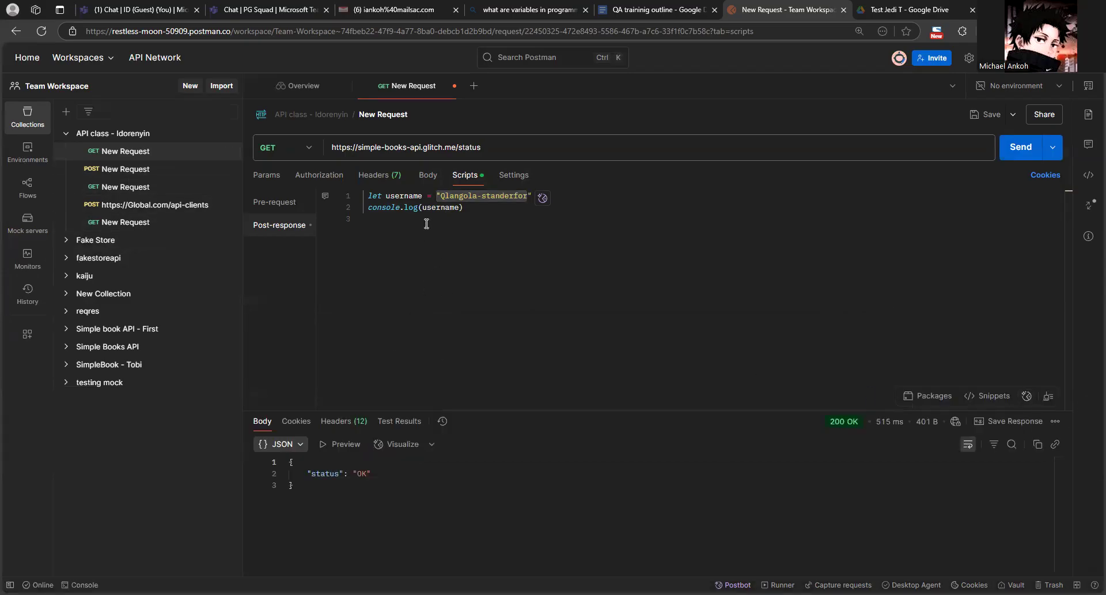
Step: Add commented class notes below the script covering the environment, collection and global hierarchy, variables in code maintenance, and URL structure
click(445, 223)
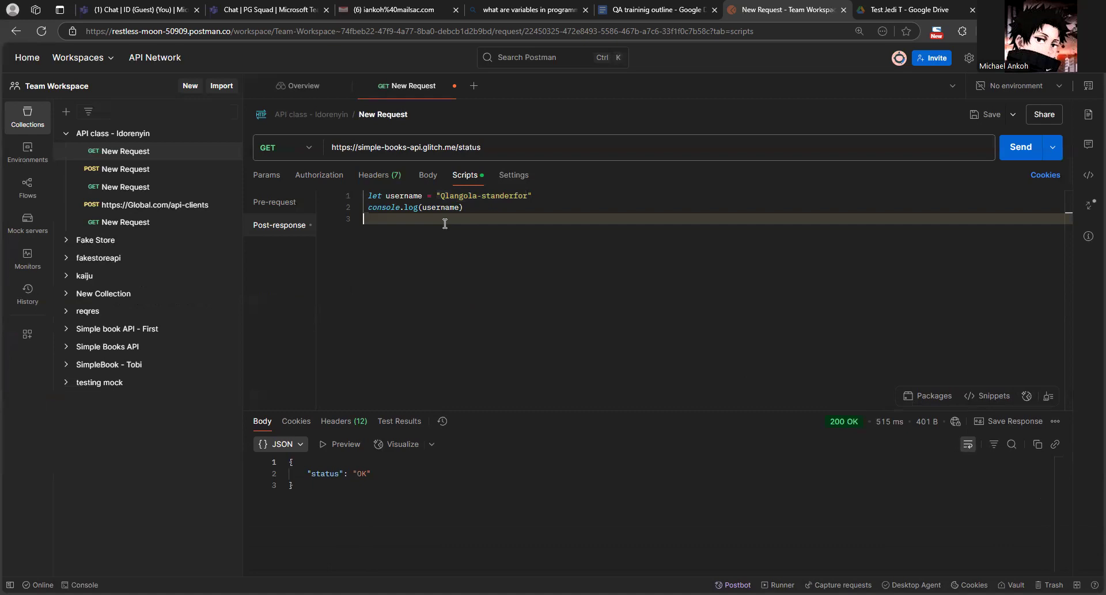
key(Return)
text(Today's class notes: // environment hierachy // 1. Environment // 2. Collection // 3. Global // Variables help in code maintenace. Change in one place and the change is effected everywhere the variable is mentioned // Structure of a URL)
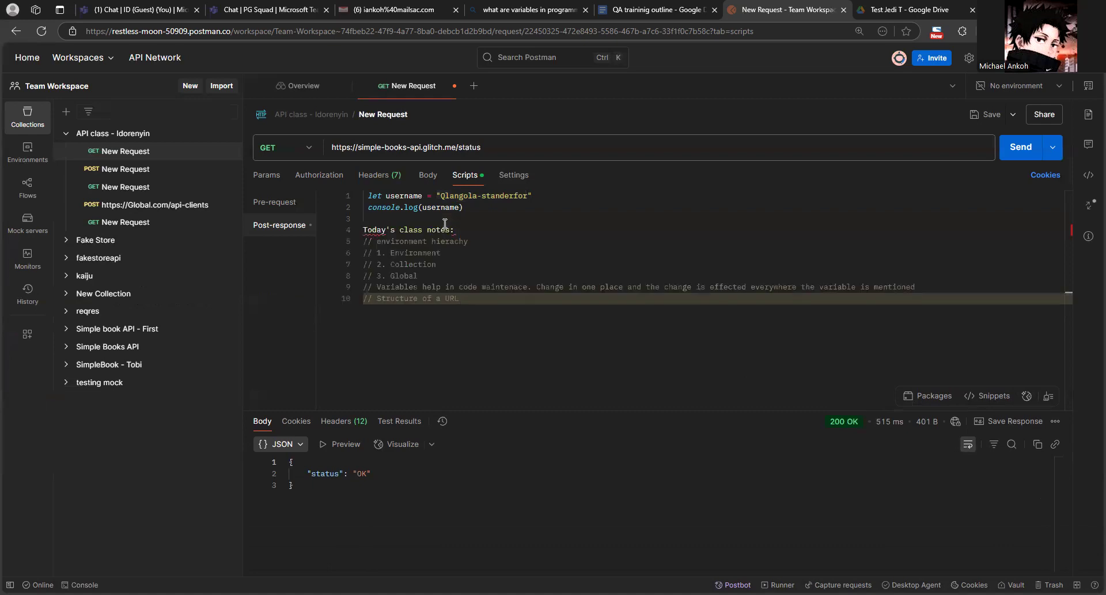
click(367, 231)
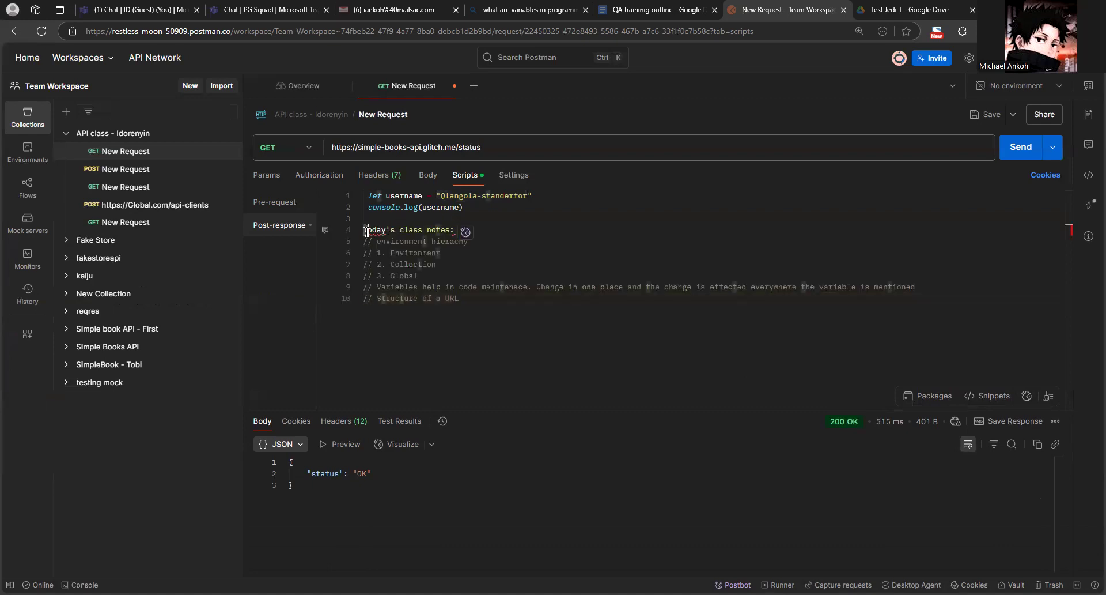
text(//)
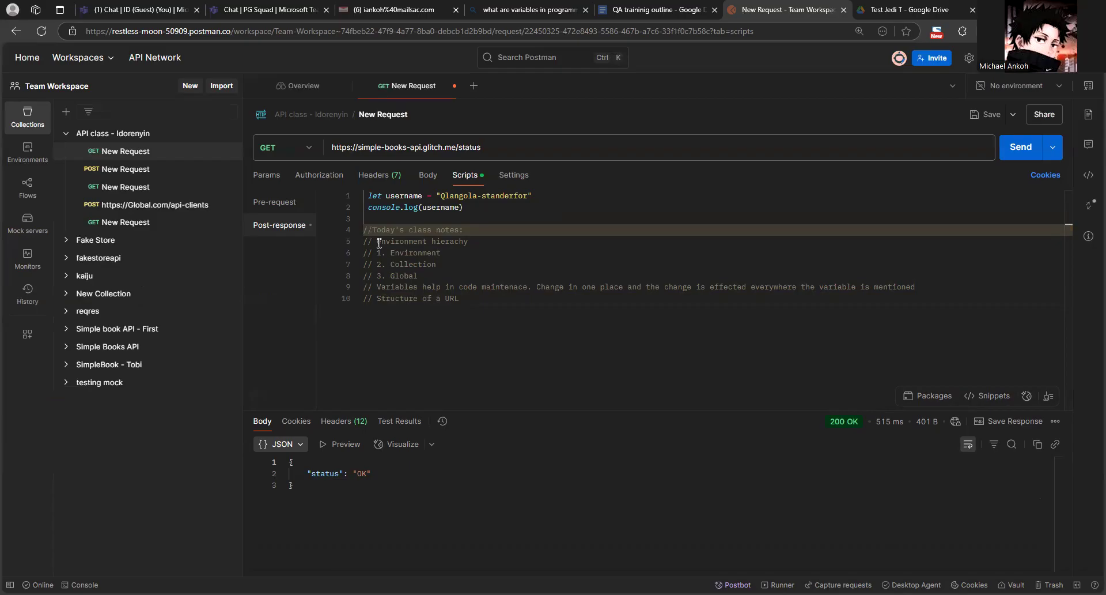
Step: Review the notes on the hierarchy and code maintenance against the username declaration in the script
drag(378, 242, 481, 249)
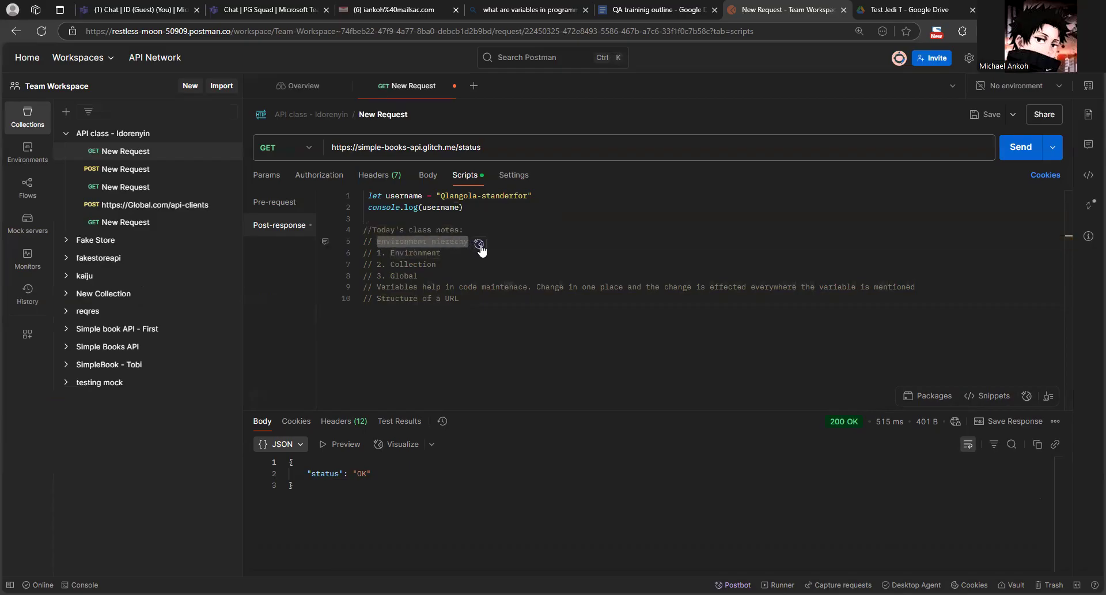
click(570, 241)
drag(391, 253, 436, 265)
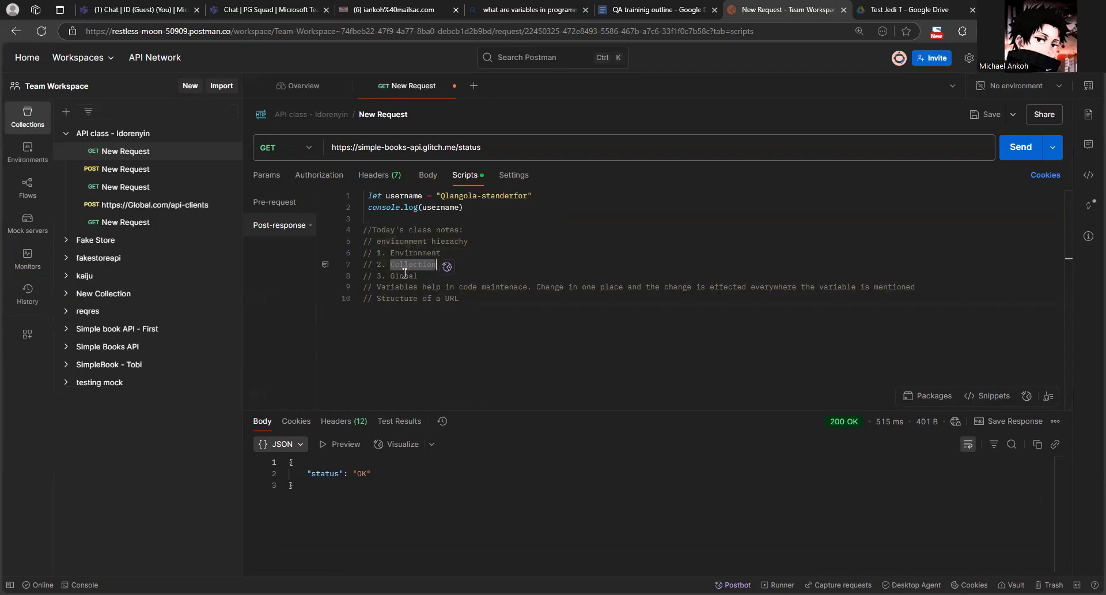
click(402, 275)
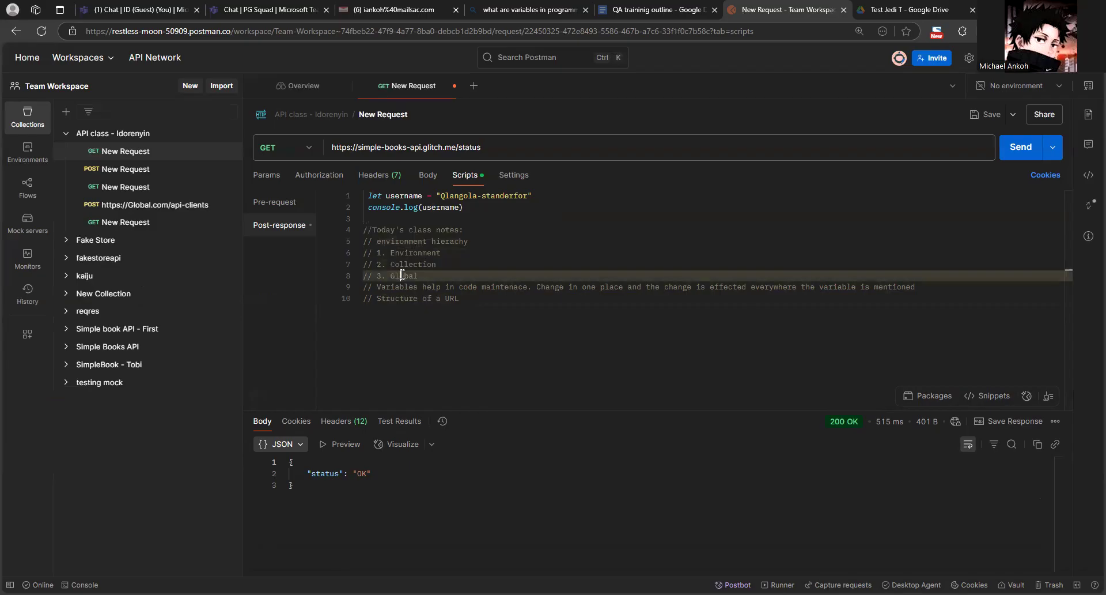
click(443, 314)
drag(378, 286, 529, 287)
drag(365, 197, 533, 198)
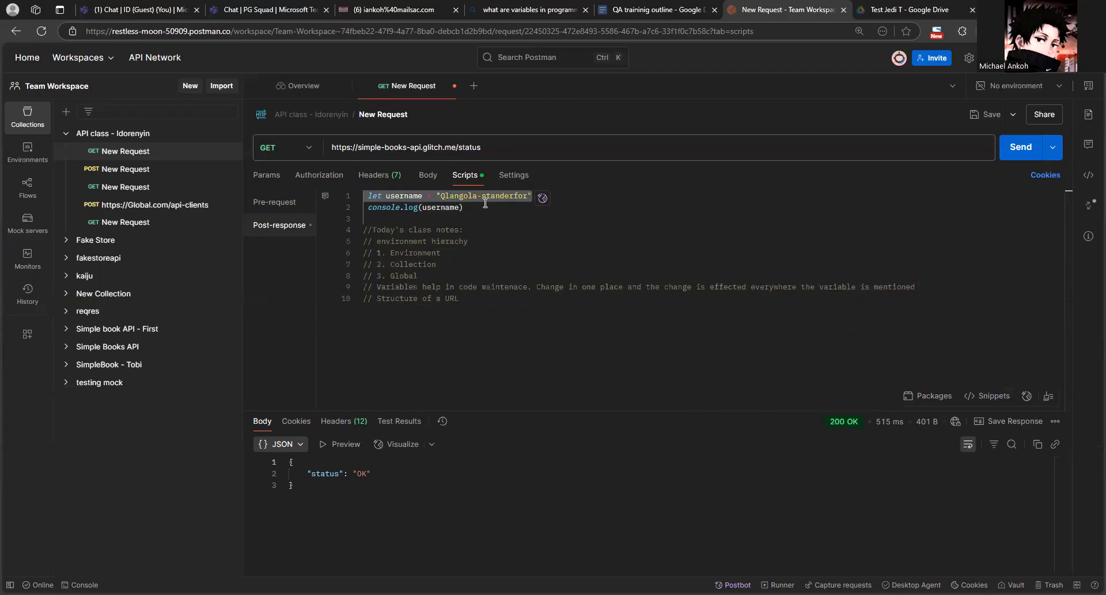
click(529, 297)
drag(537, 286, 907, 284)
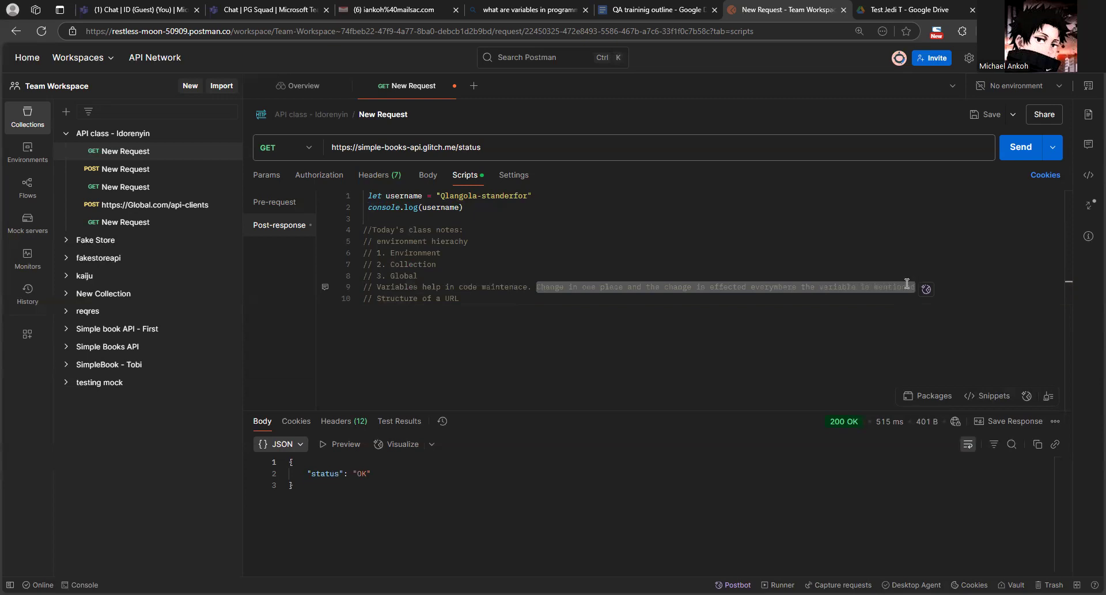
click(441, 195)
drag(455, 195, 529, 196)
double_click(394, 195)
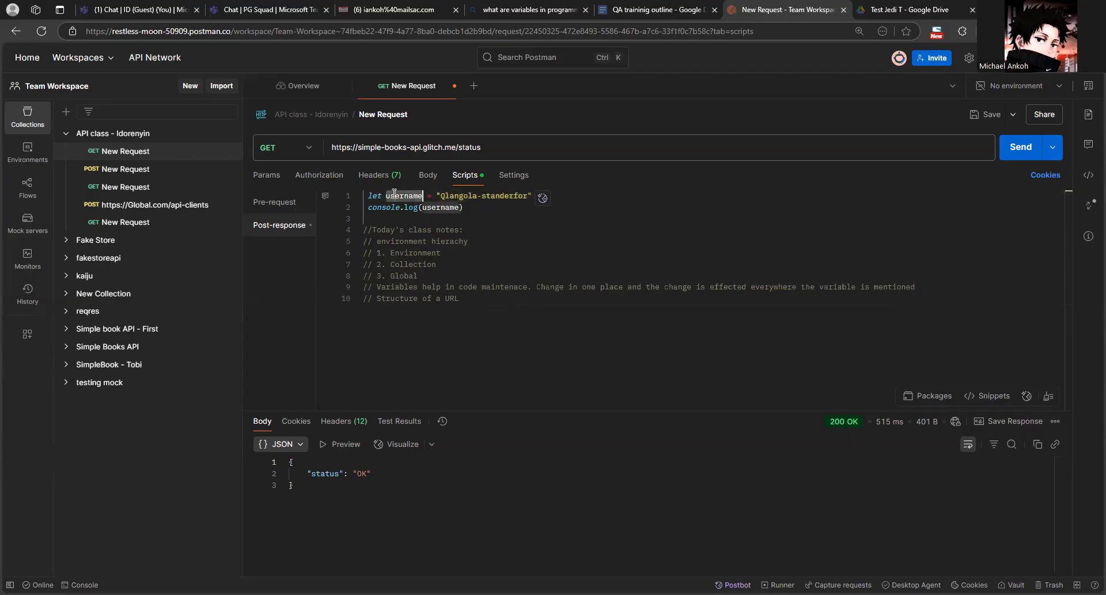
Step: Delete the "Structure of a URL" comment from the end of the class notes
drag(470, 300, 370, 301)
key(BackSpace)
key(BackSpace)
key(BackSpace)
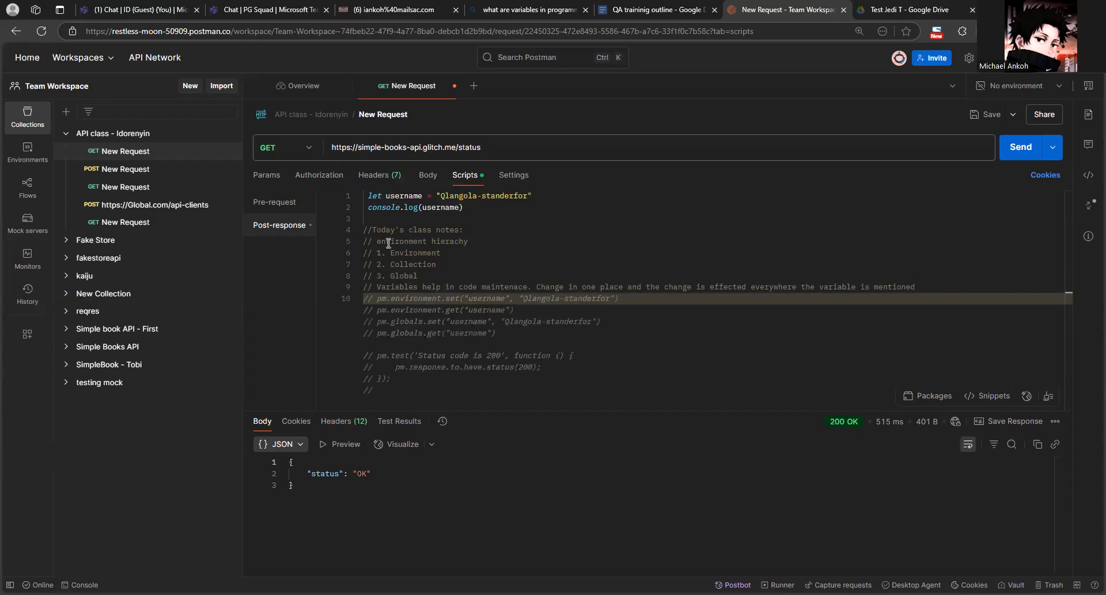
click(523, 264)
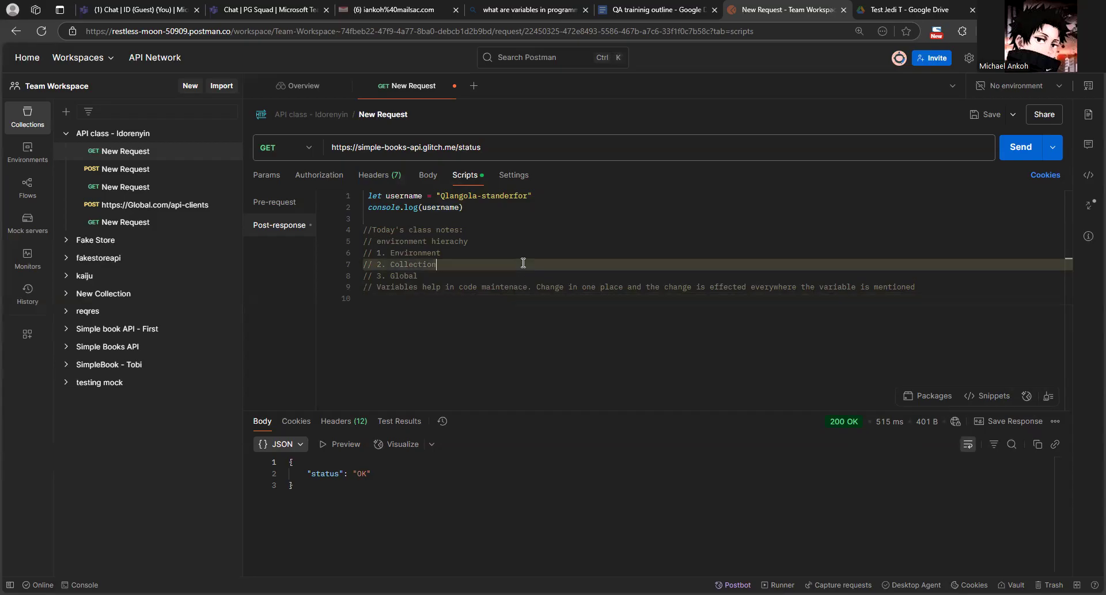
Step: Replace the word "environment" with "Variables" in the hierarchy heading of the notes
click(419, 242)
double_click(419, 242)
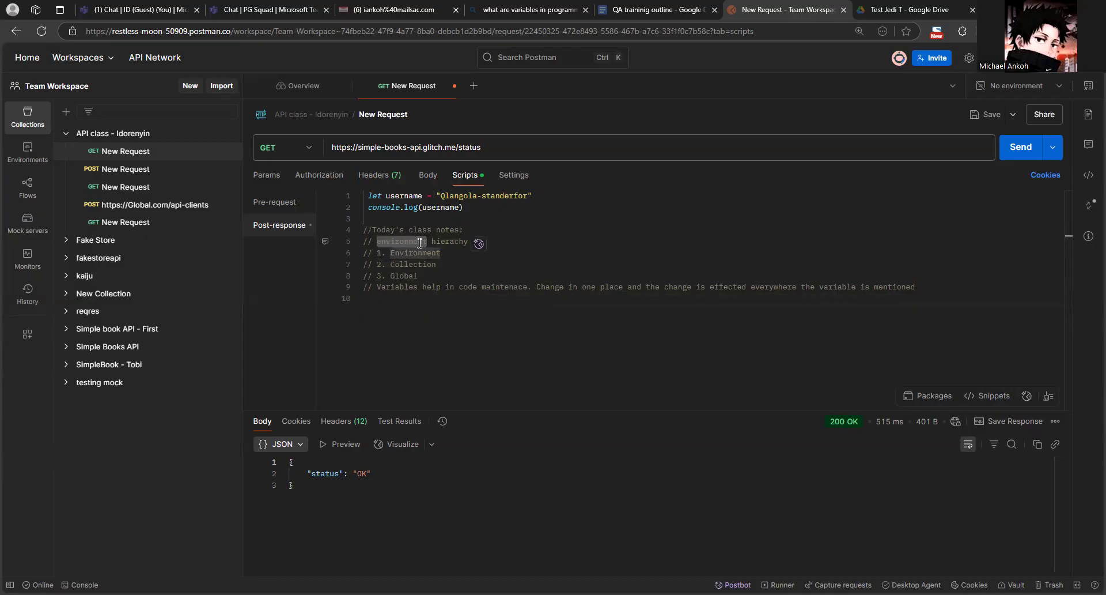
text(Variables)
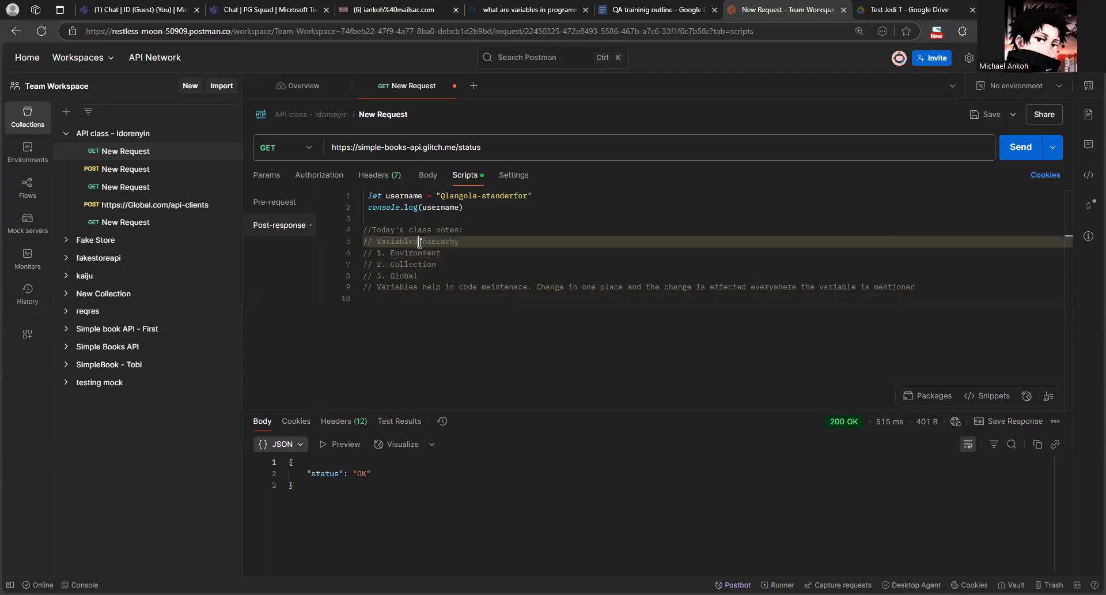
click(483, 245)
Step: Go through the Environment, Collection and Global levels listed in the variables hierarchy notes
click(411, 254)
click(412, 264)
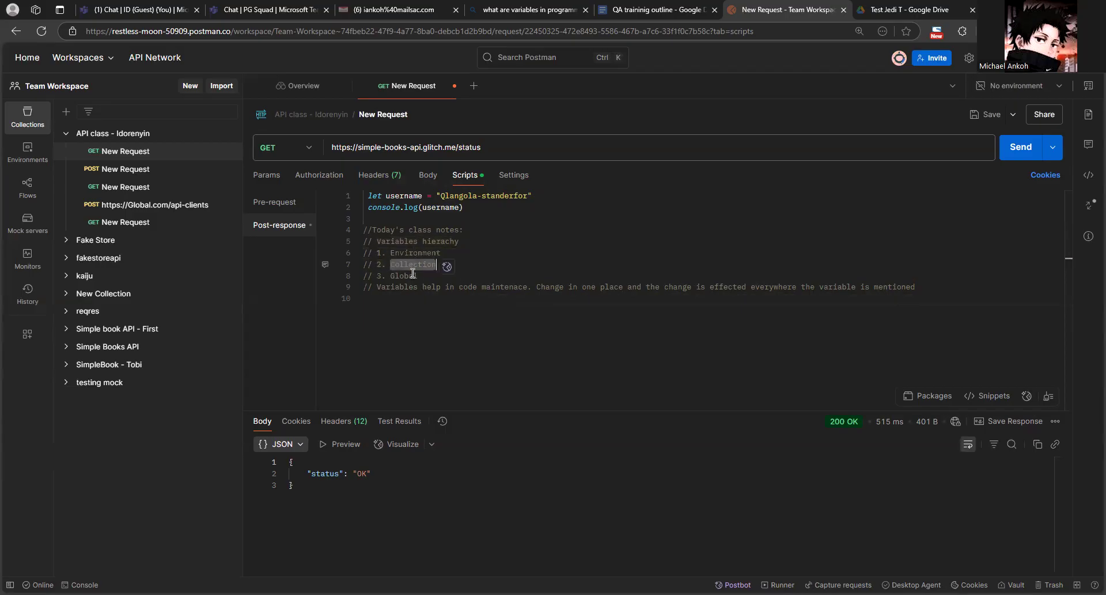
double_click(404, 276)
click(415, 304)
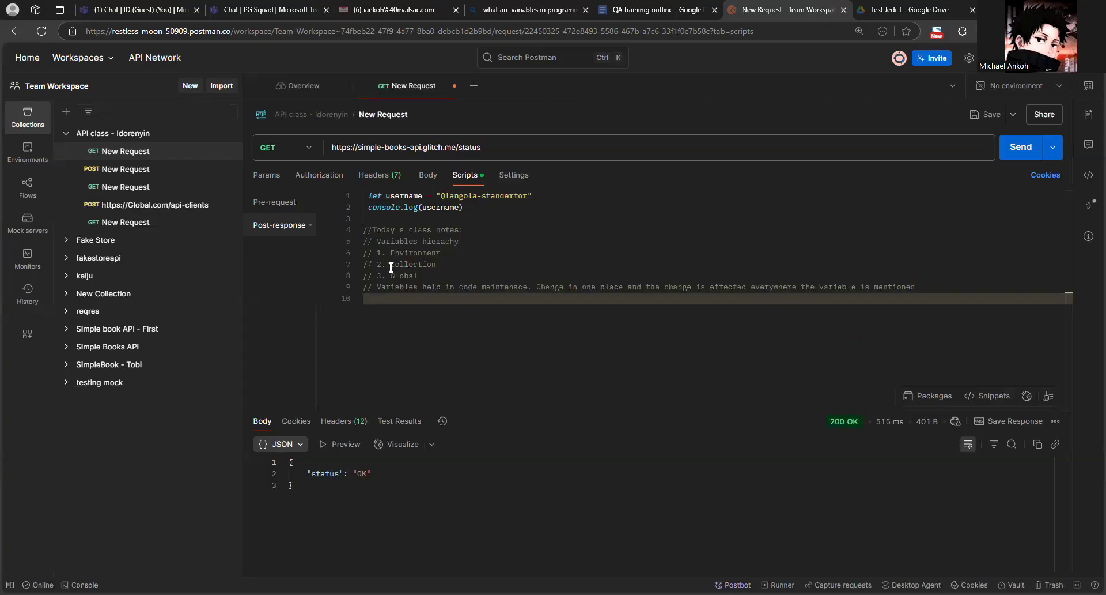
click(464, 254)
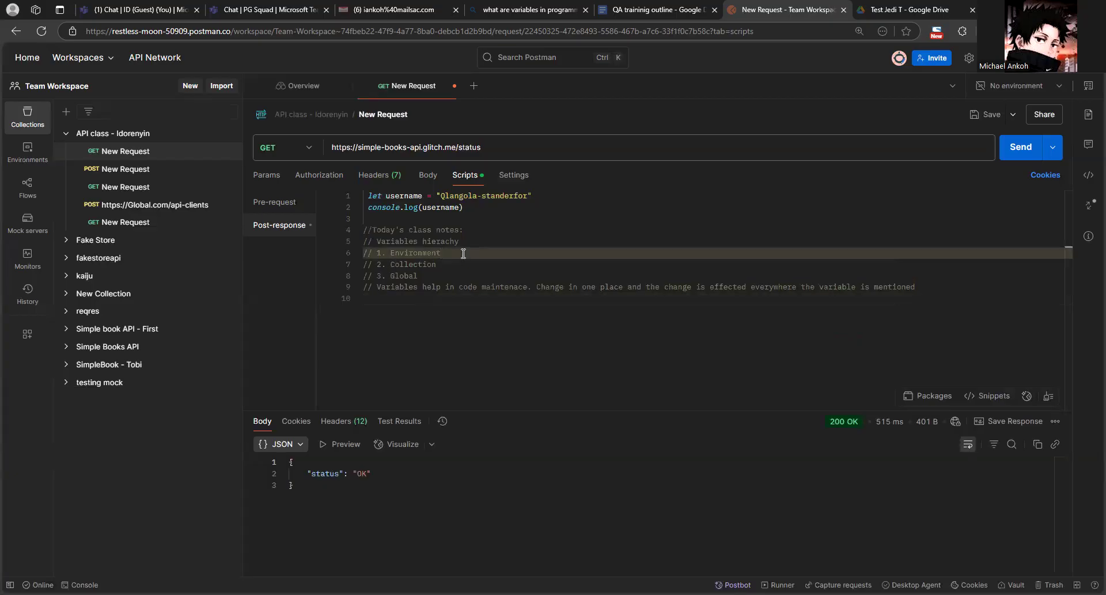
Step: Collapse the API class collection and examine the base URL and the /status path of the request URL
click(66, 134)
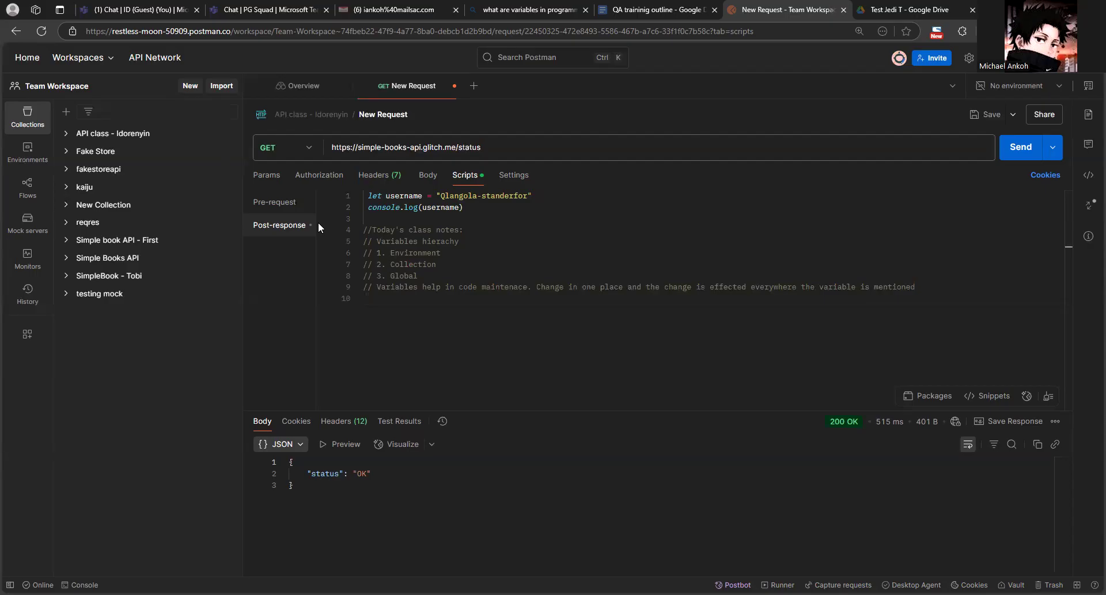
drag(457, 147, 483, 146)
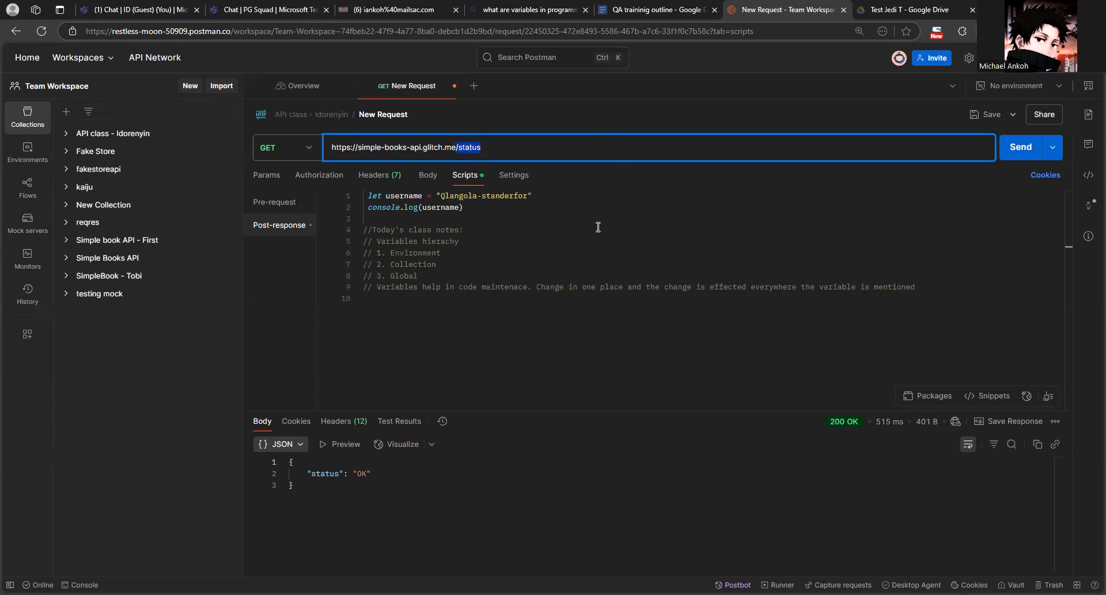
click(470, 252)
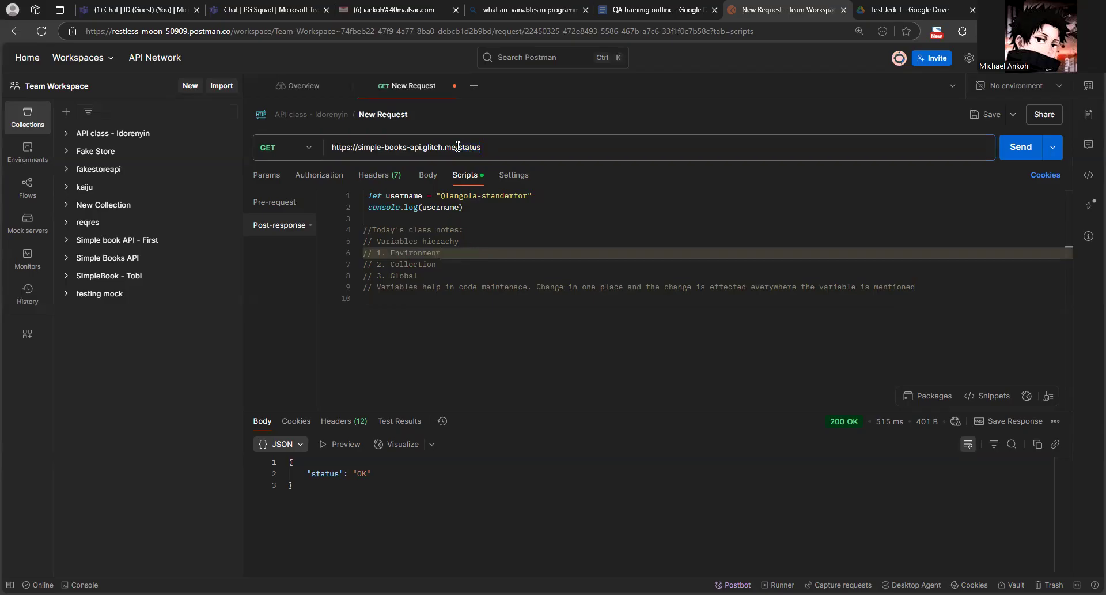
click(430, 149)
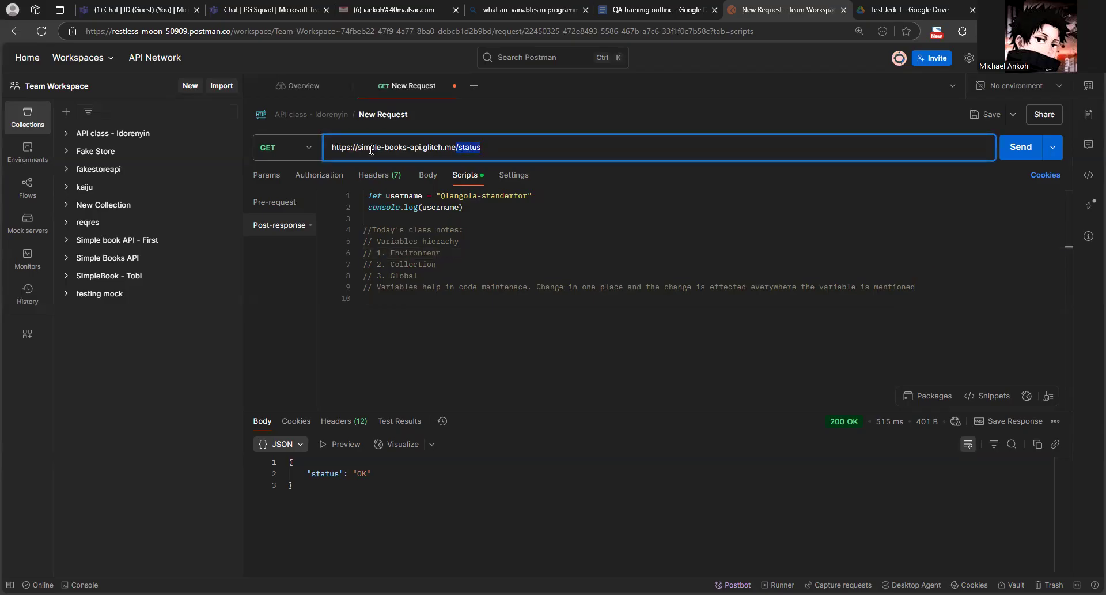
click(453, 148)
drag(455, 147, 343, 147)
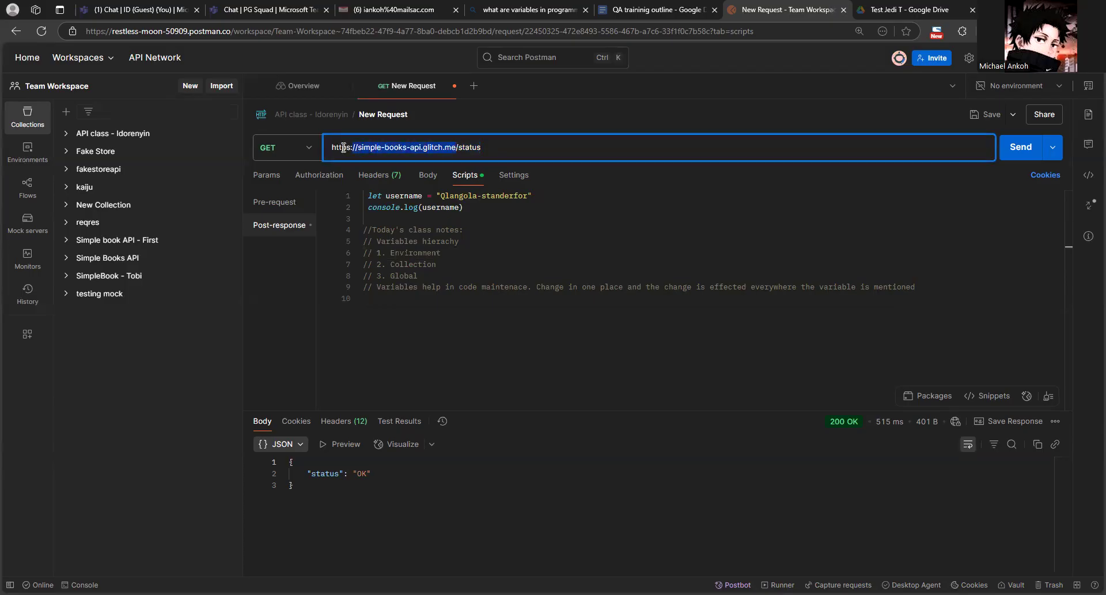
Step: Try the domain endings dev, ai and com in the request URL, then restore the ending me
click(387, 176)
click(416, 151)
click(436, 150)
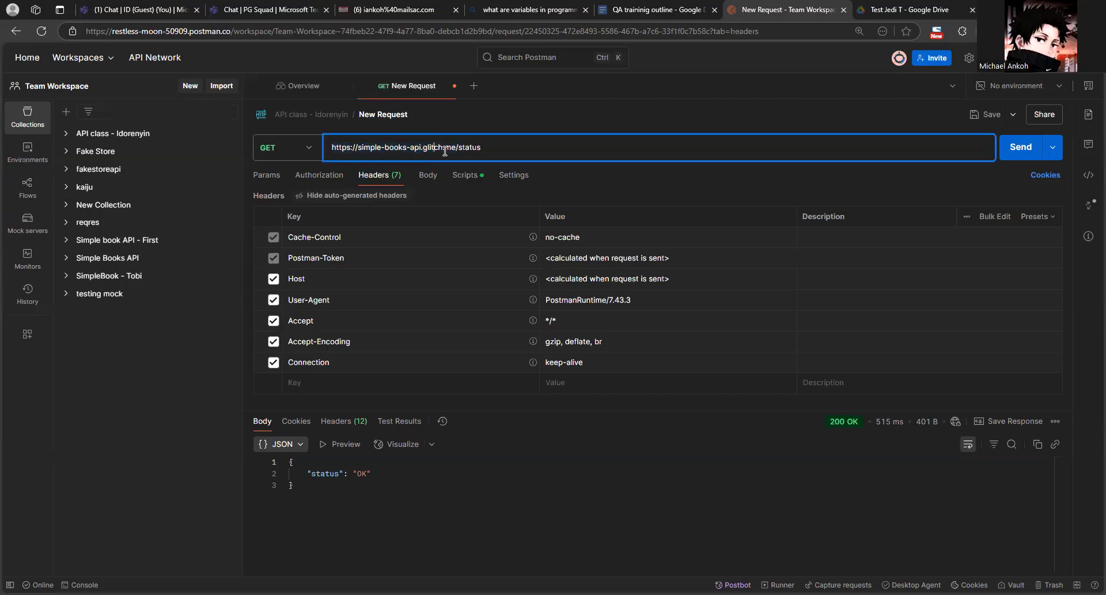
text(dev)
key(BackSpace)
key(BackSpace)
key(BackSpace)
text(ai)
key(BackSpace)
key(BackSpace)
text(com)
key(BackSpace)
key(BackSpace)
key(BackSpace)
text(me)
Step: Highlight the /status path in the request URL to distinguish it from the base URL
drag(457, 148, 484, 148)
click(507, 148)
click(507, 490)
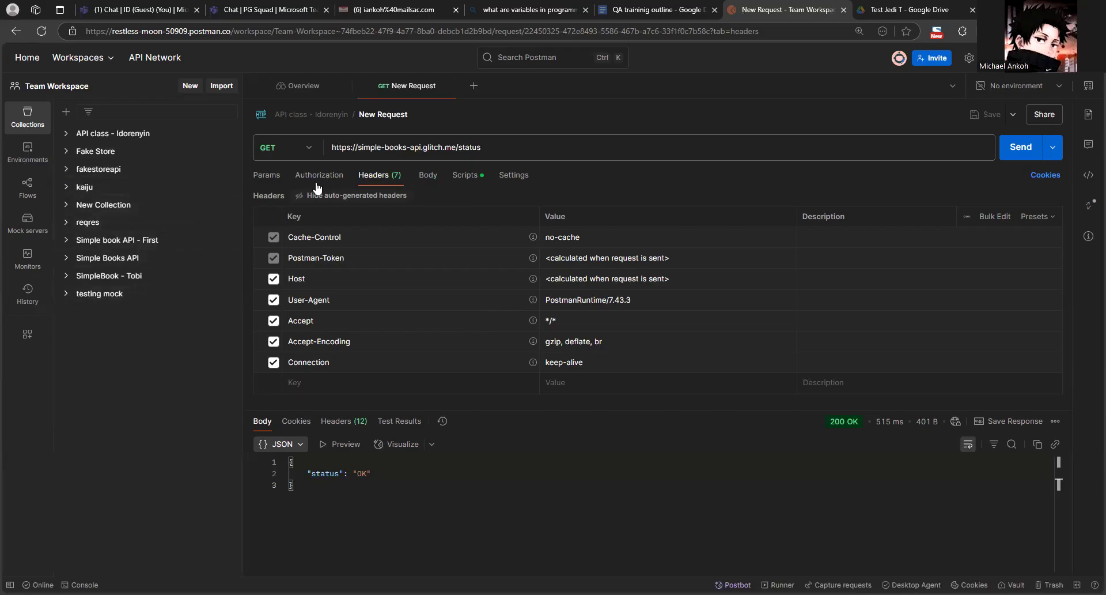
Step: Replace the base URL in the GET request with the {{baseUrl}} variable, keeping the /status path
drag(457, 147, 326, 151)
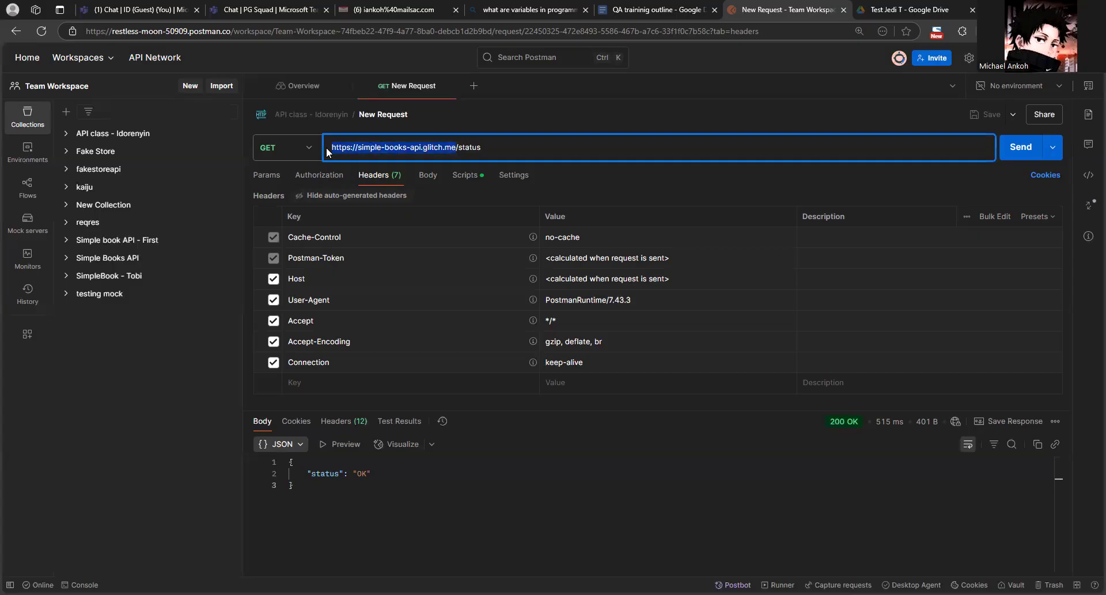
text({{)
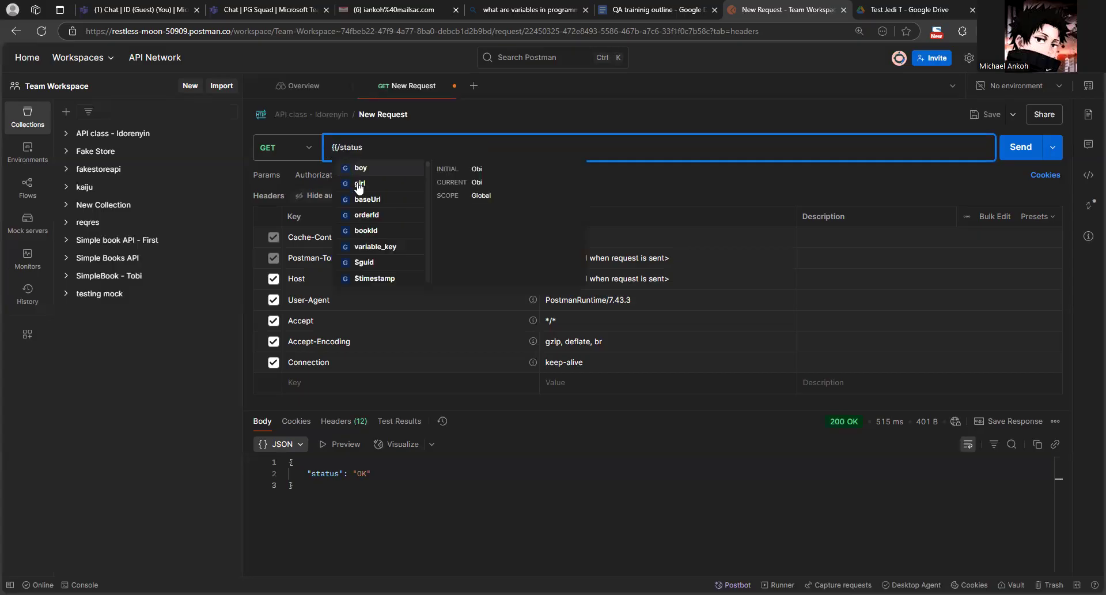
click(364, 199)
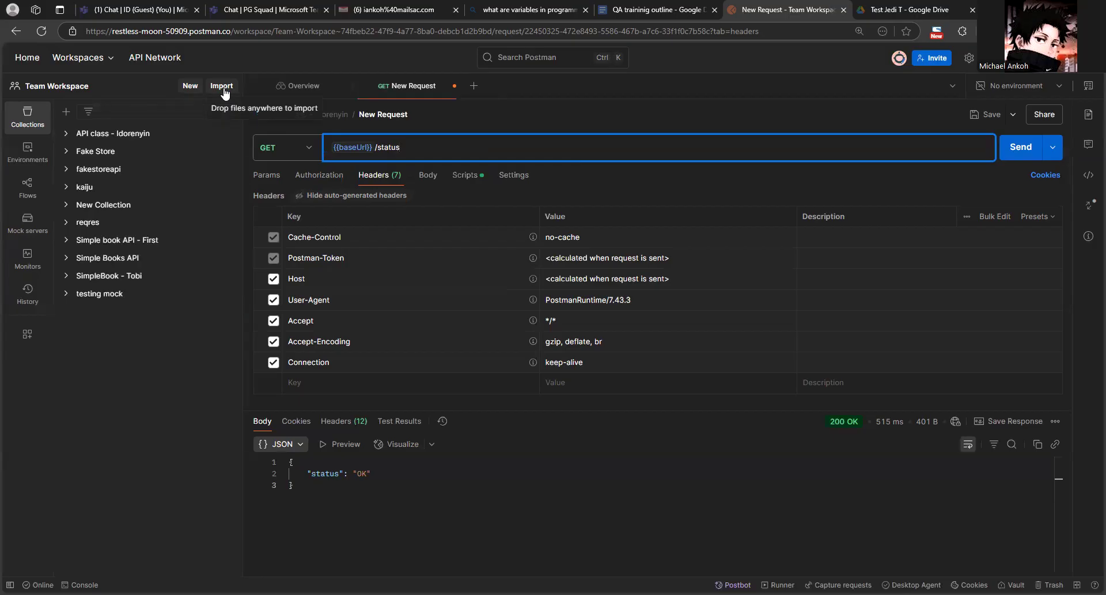
Step: Show the workspace's environments and create a new environment
click(190, 87)
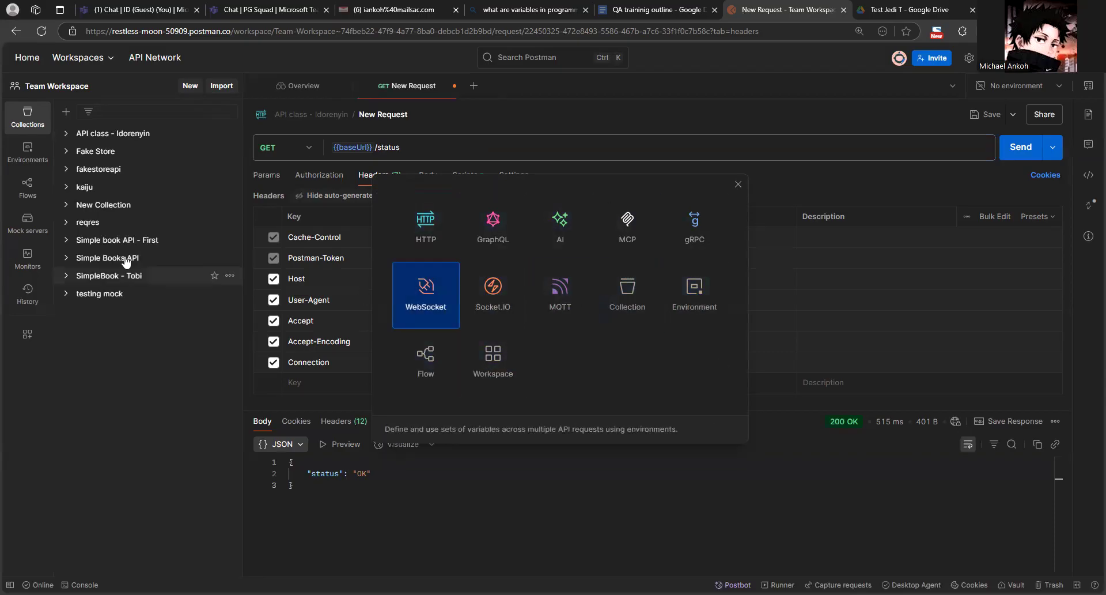
click(27, 152)
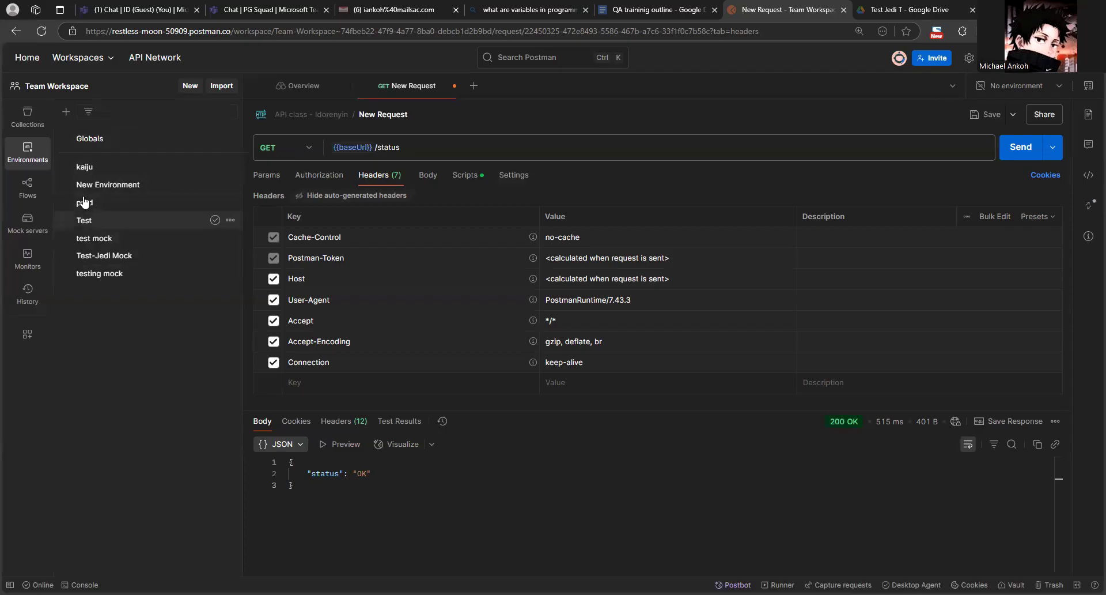
click(186, 86)
click(696, 291)
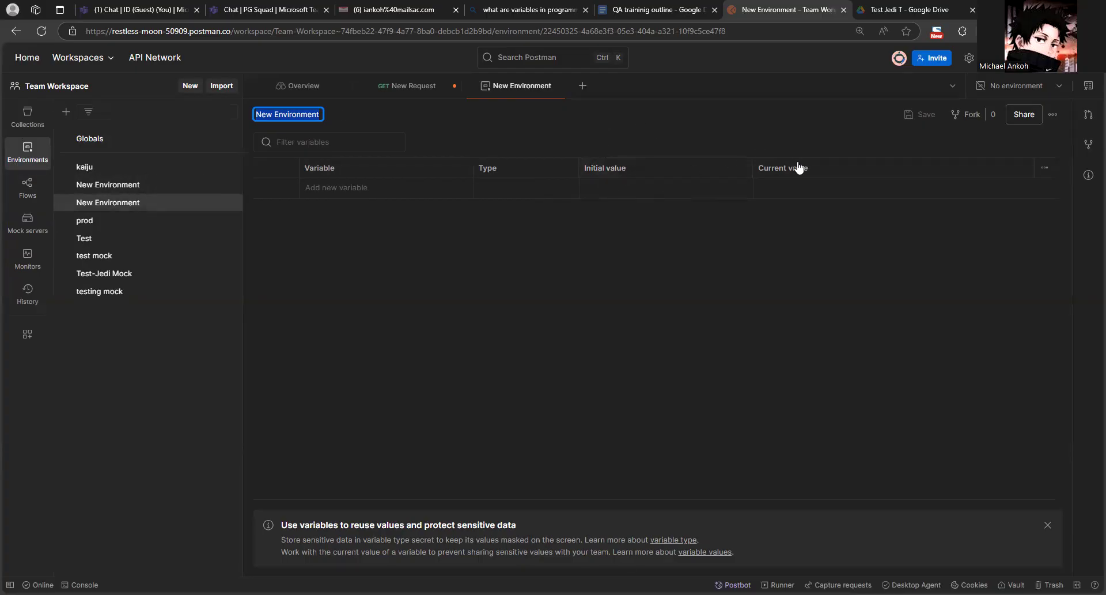
click(401, 192)
text(baseurl)
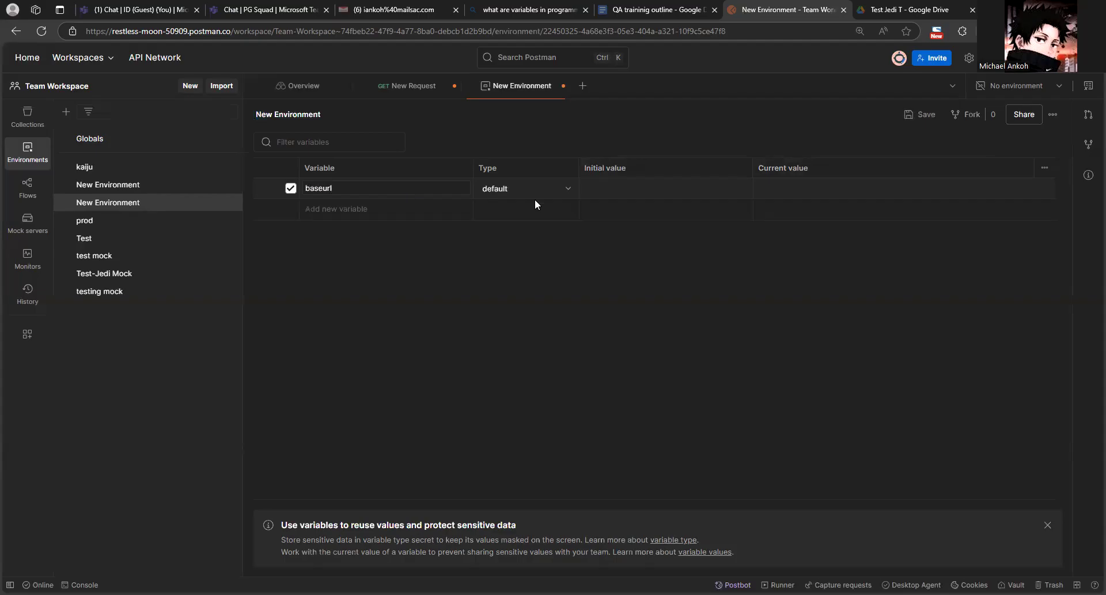
click(785, 185)
text(www.test.com)
key(ctrl+s)
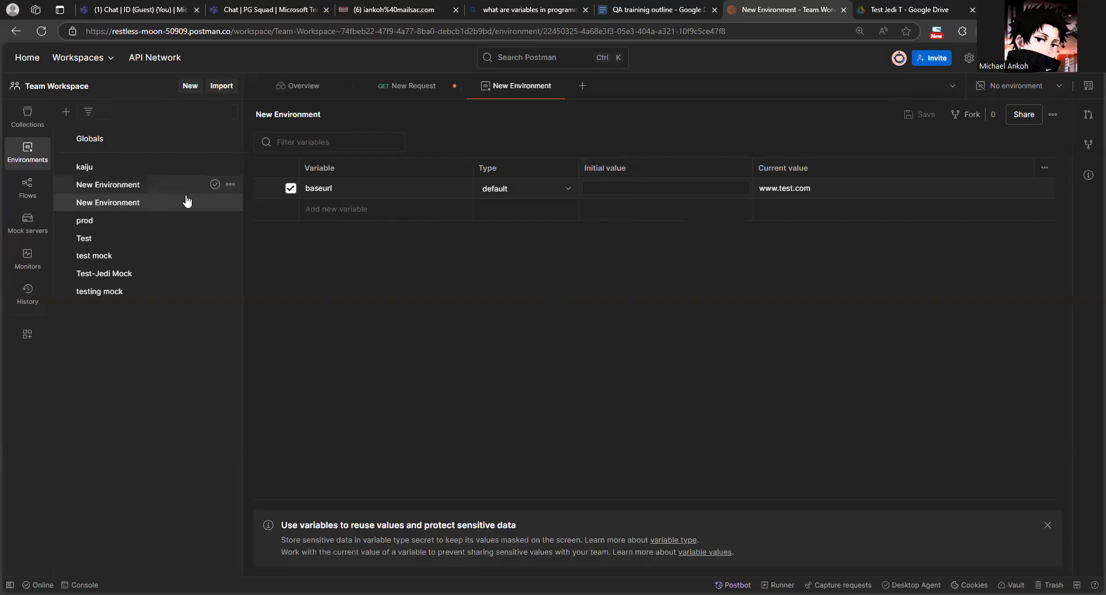
Step: Delete the newly created environment that contains the baseurl variable
click(230, 203)
click(194, 410)
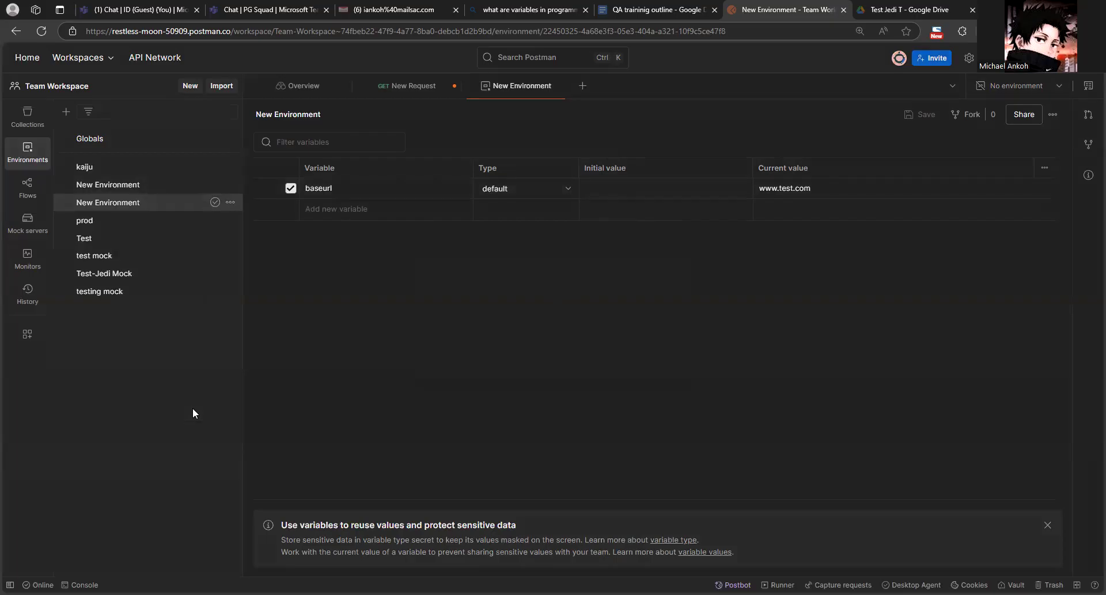
click(657, 356)
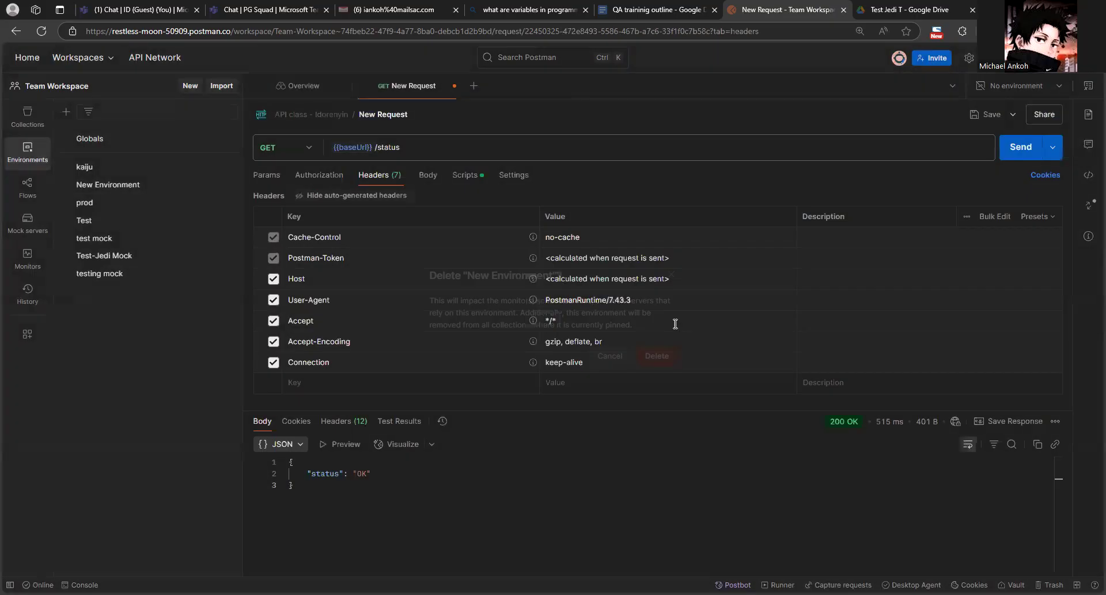
Step: Open the prod and Test environments to compare how their base URL variable names are written
click(108, 202)
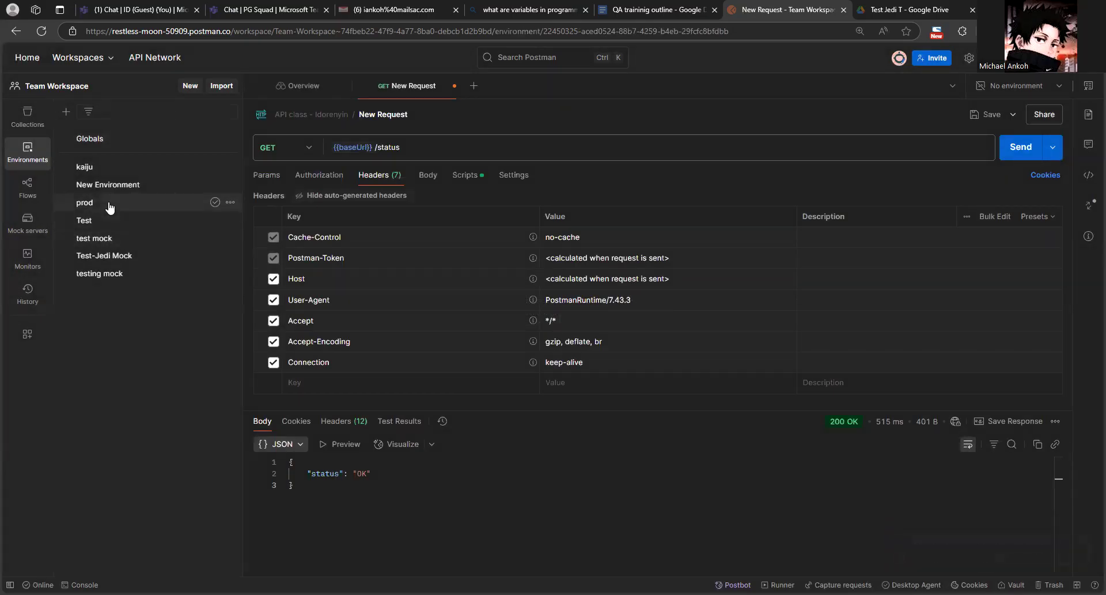
click(121, 224)
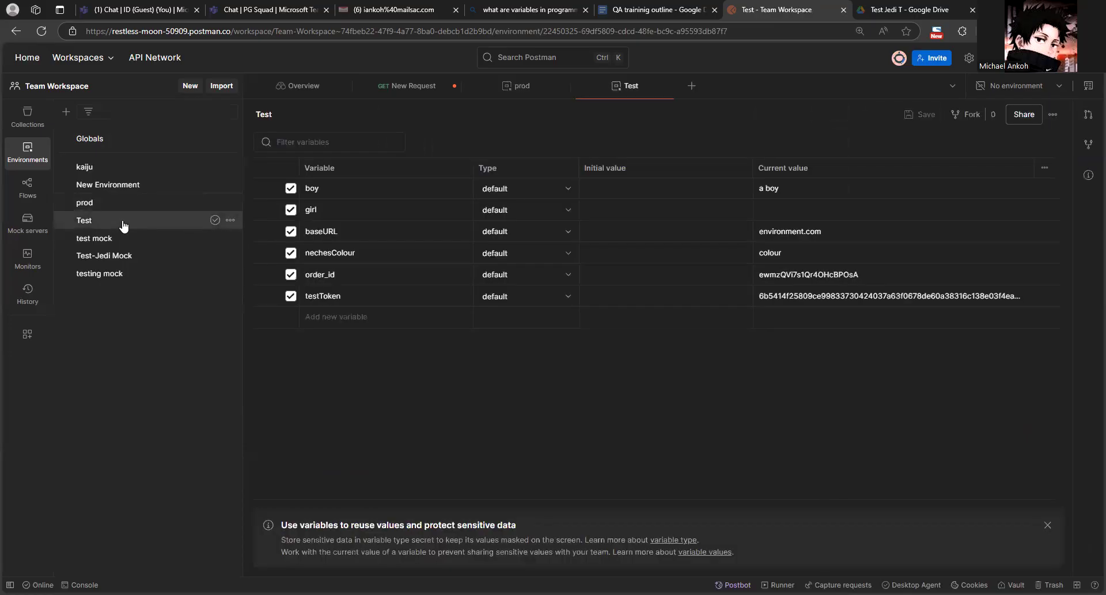
double_click(314, 231)
Step: In the prod environment, rename the baseUrl variable to baseURL, set its current value to prod.com and save
click(122, 208)
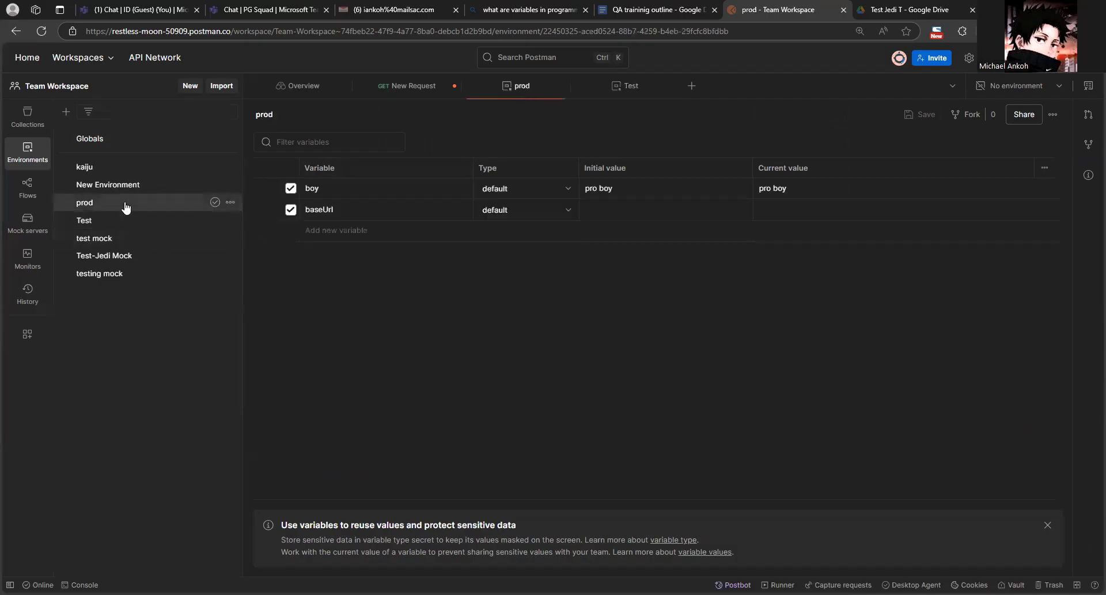
double_click(323, 210)
text(baseURL)
text(test.com)
key(ctrl+s)
text(prod.com)
key(ctrl+s)
Step: Set the current value of baseURL in the Test environment to test.com and save
click(143, 221)
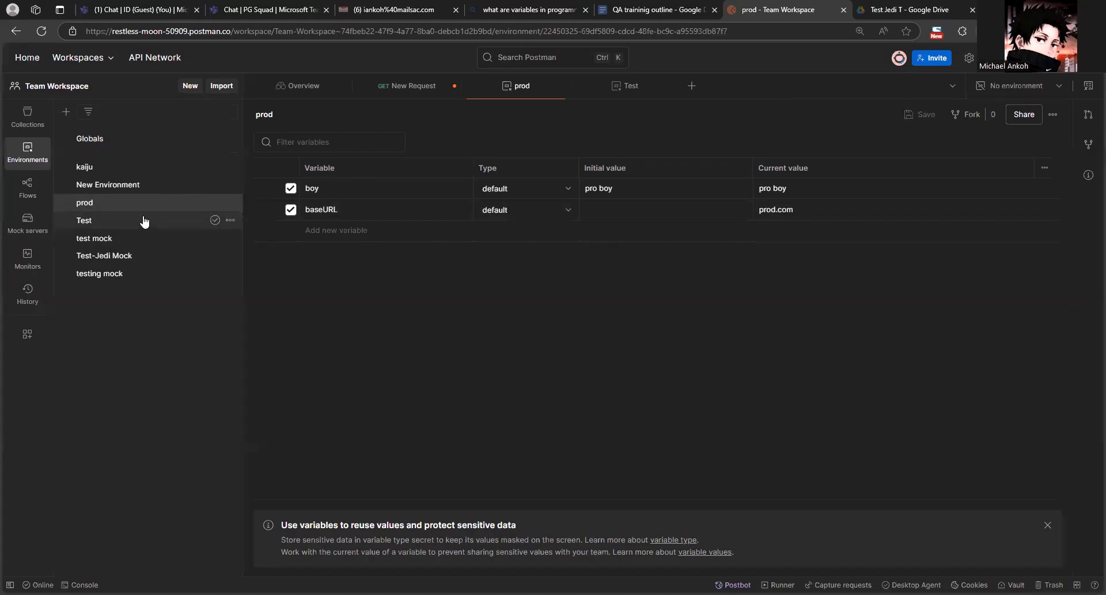
double_click(775, 230)
text(test.com)
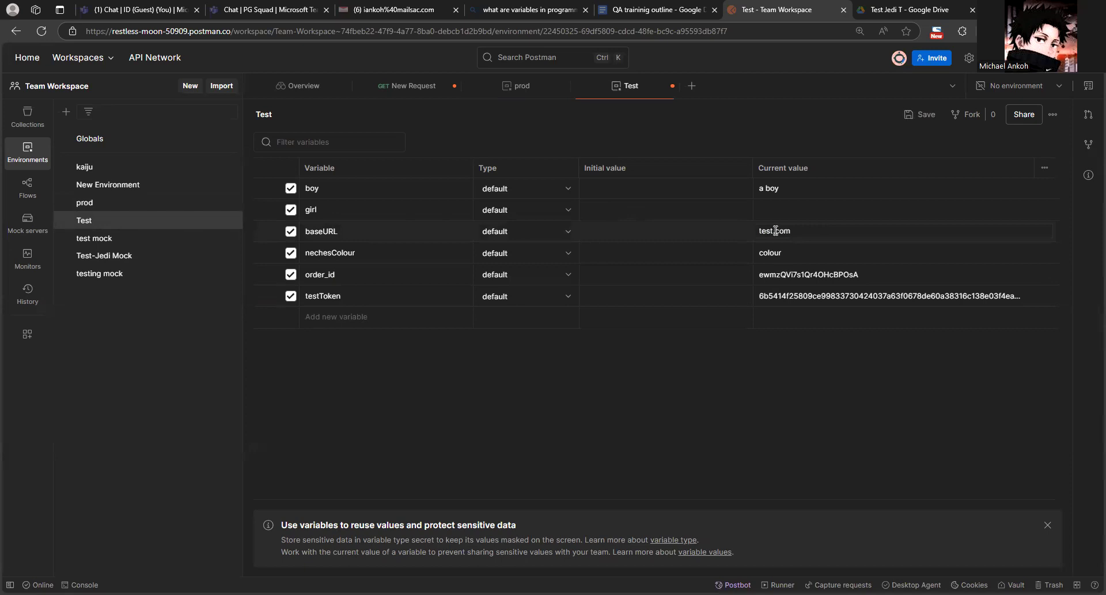
key(ctrl+s)
Step: In the first GET request of the API class collection, change the URL variable to {{baseURL}}, keeping the /status path
click(29, 117)
drag(113, 151, 114, 152)
click(113, 152)
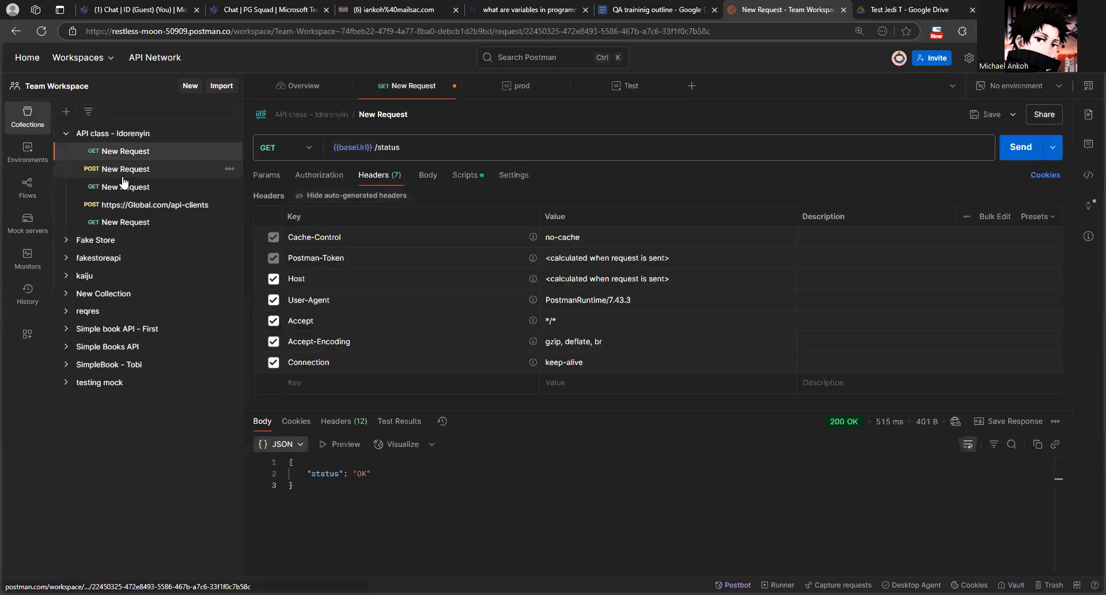
double_click(357, 148)
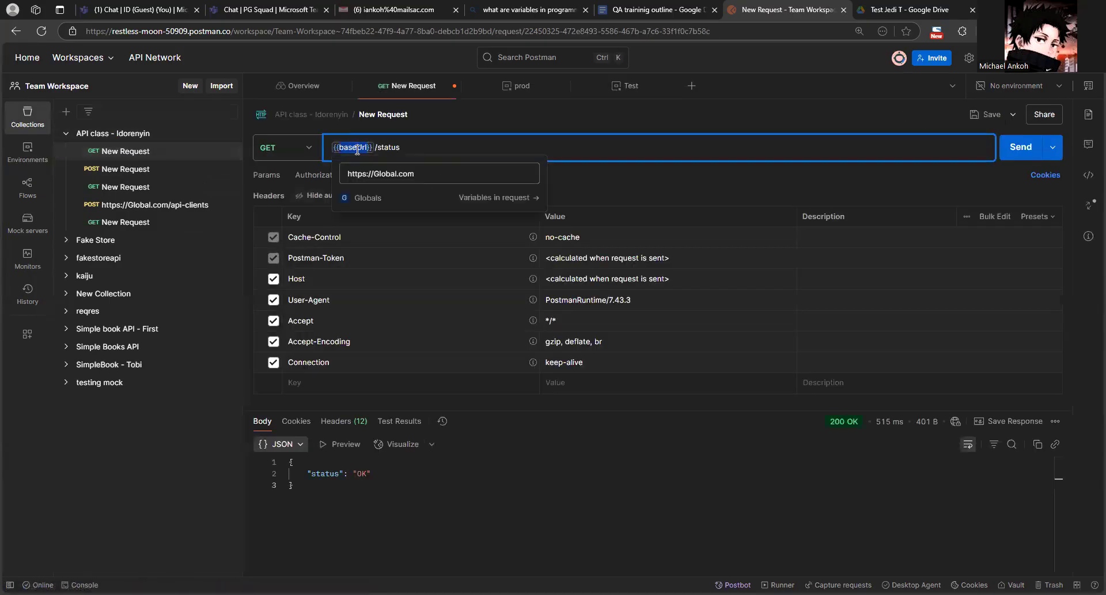
text(baseURL)
click(409, 146)
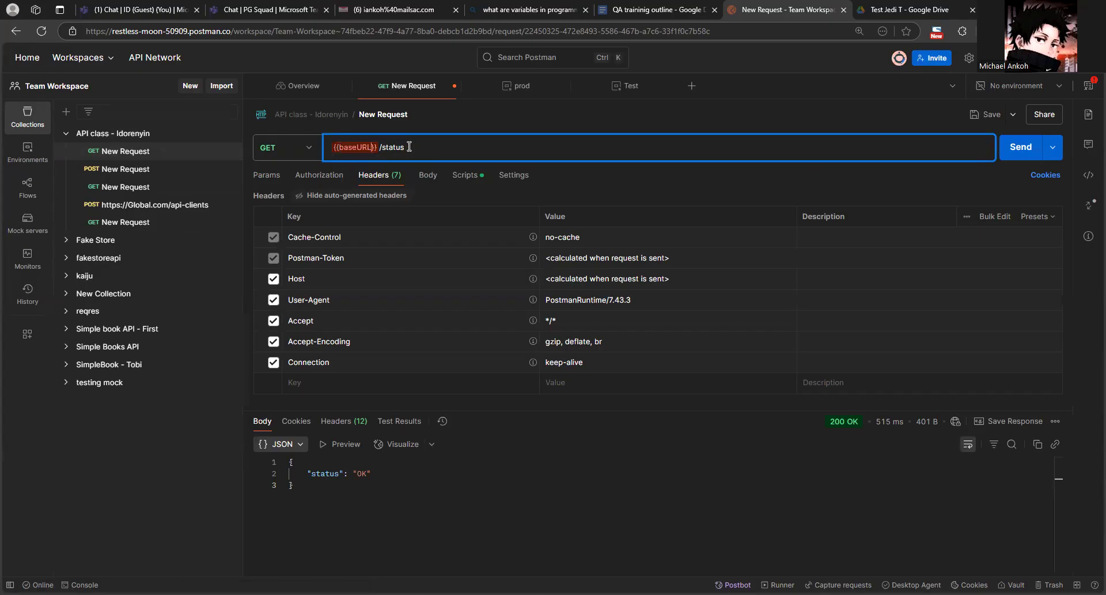
Step: Activate the Test environment to inspect the value of {{baseURL}}, and switch the active environment to prod
click(1059, 86)
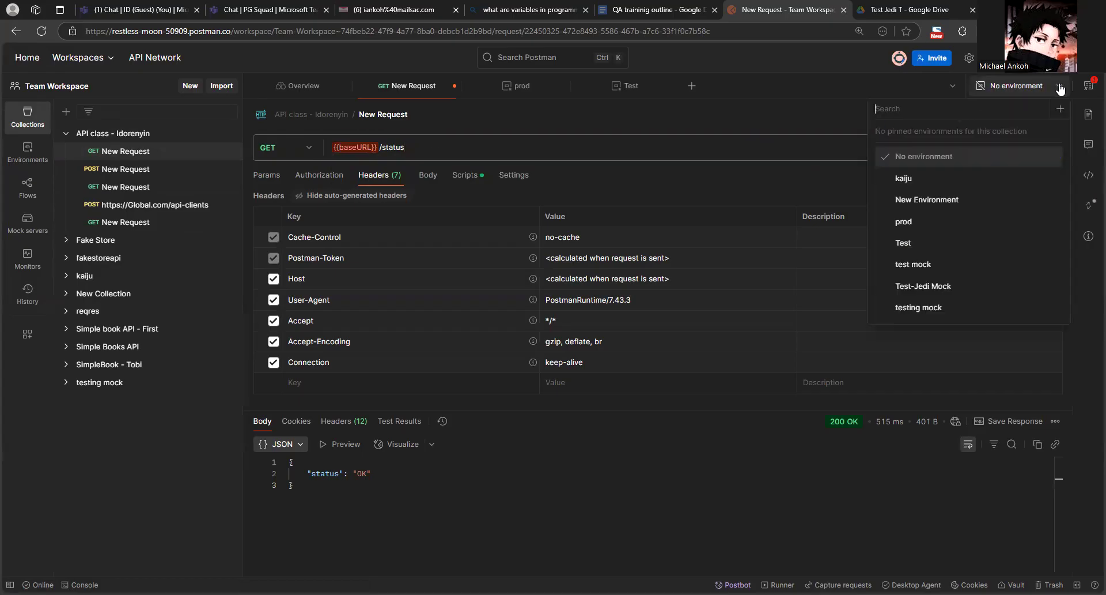
click(902, 243)
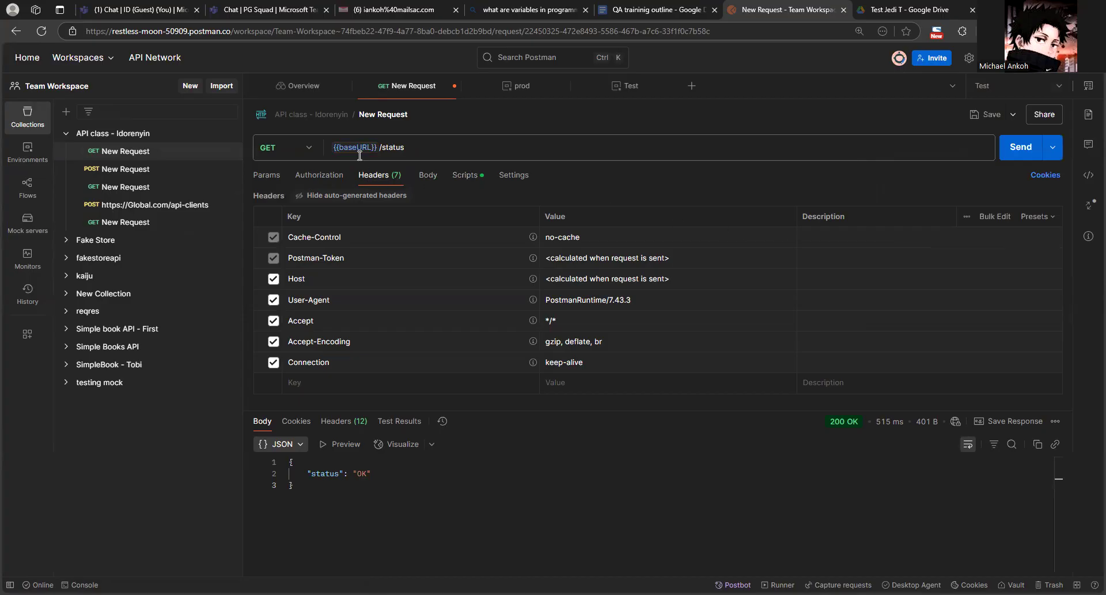
mouse_move(358, 148)
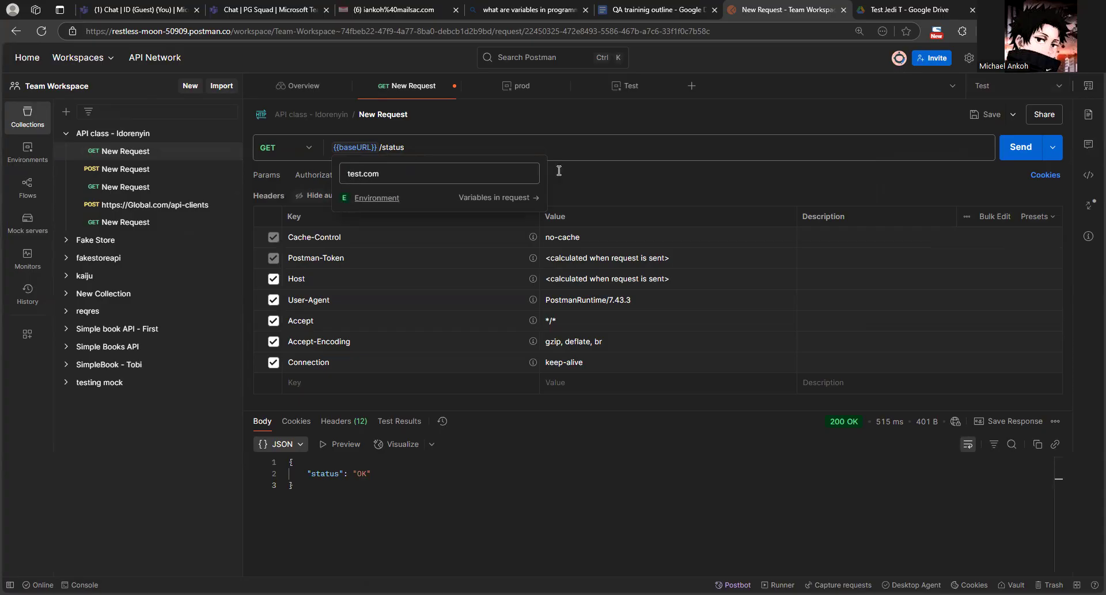
click(1038, 90)
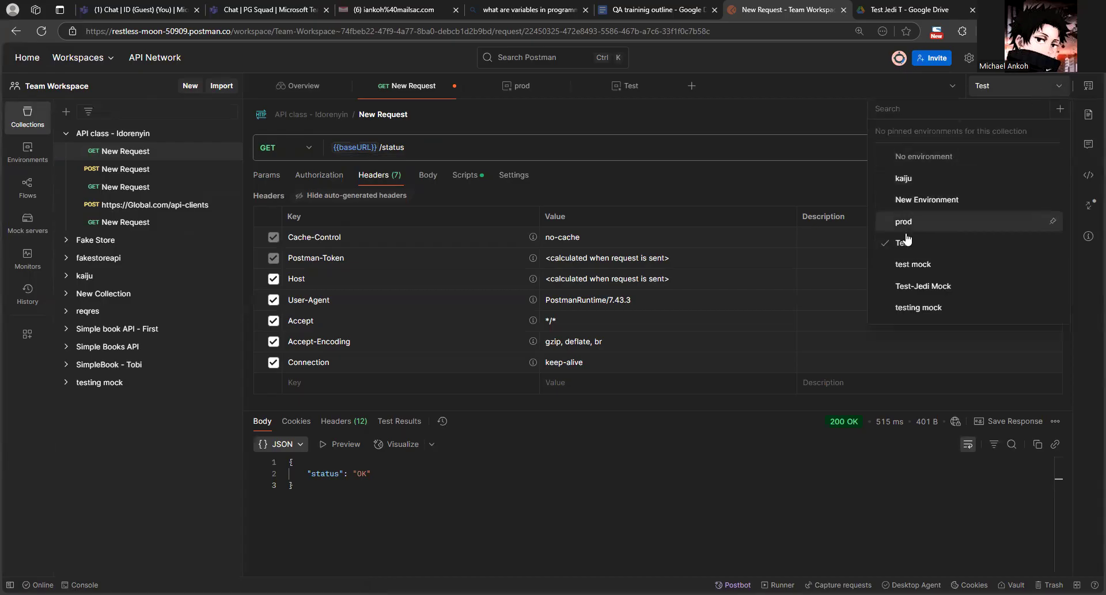
click(894, 220)
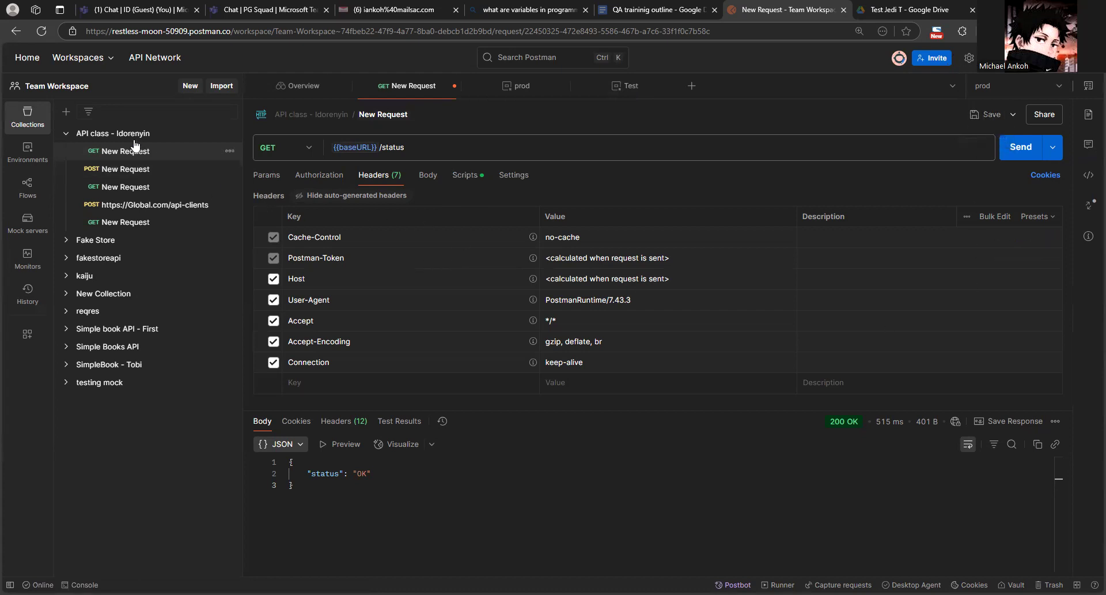
Step: Add a baseURL variable with the current value collection.com to the API class collection and save it
click(114, 134)
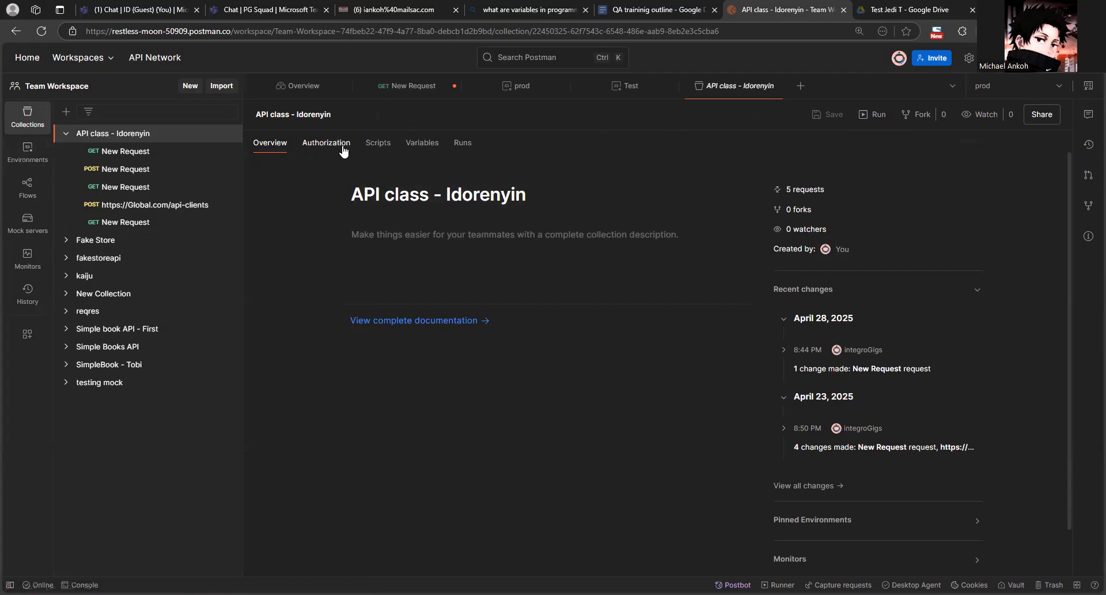
click(416, 148)
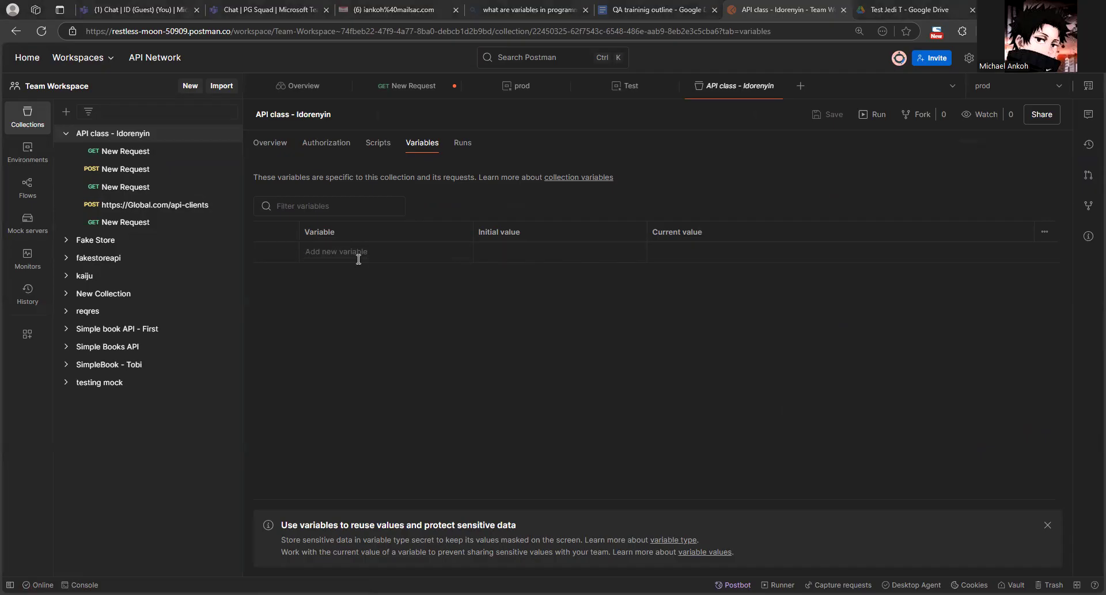
text(baseURL)
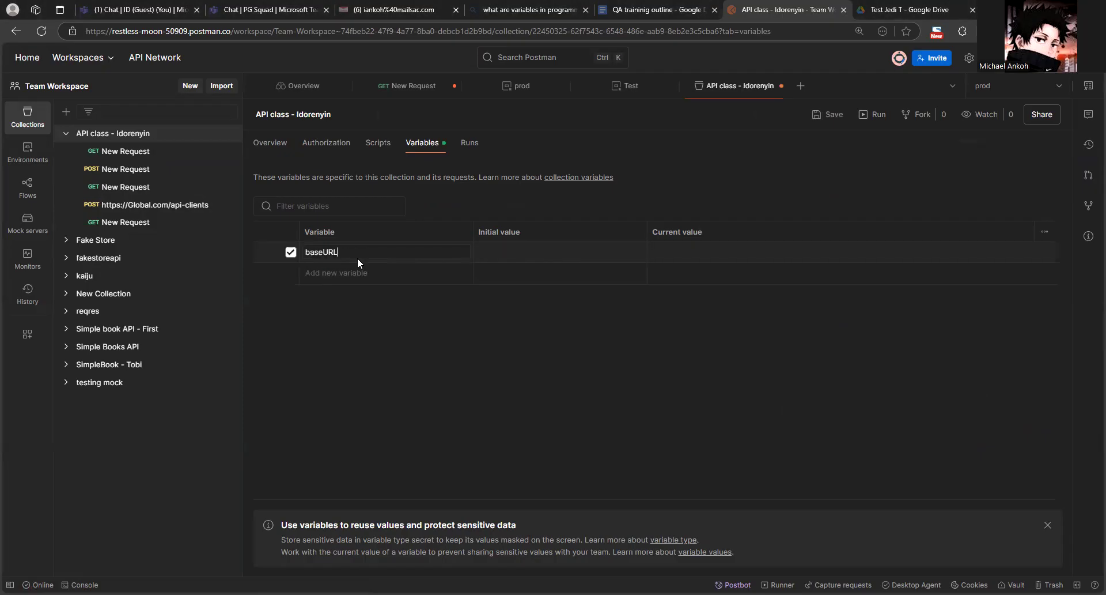
text(coolellection.com)
key(ctrl+s)
Step: Return to the first GET request, inspect its {{baseURL}} value, and make New Environment the active environment
click(128, 151)
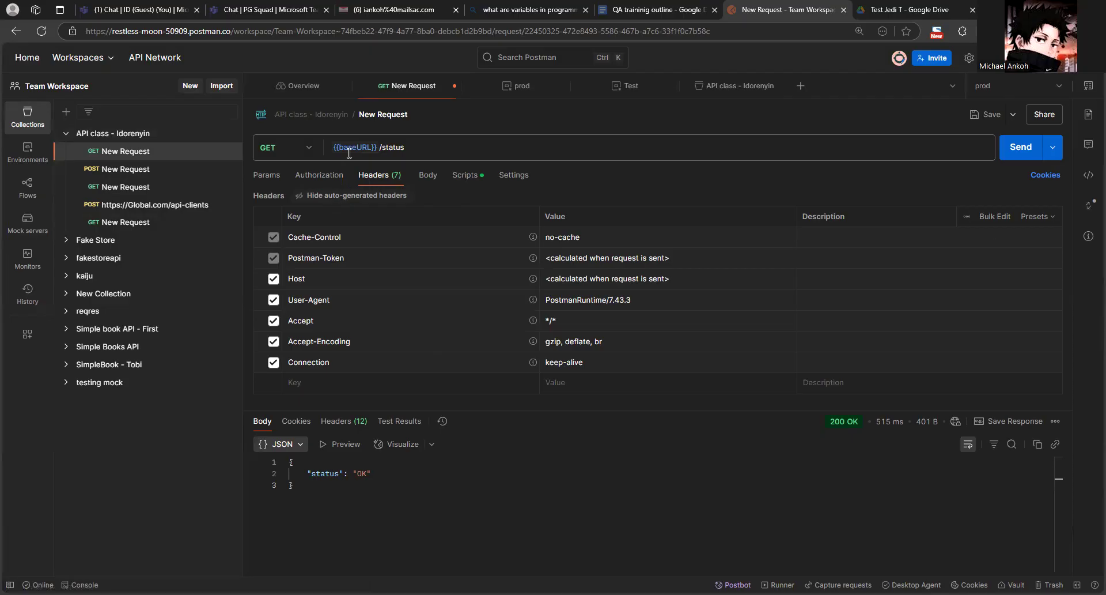
mouse_move(350, 148)
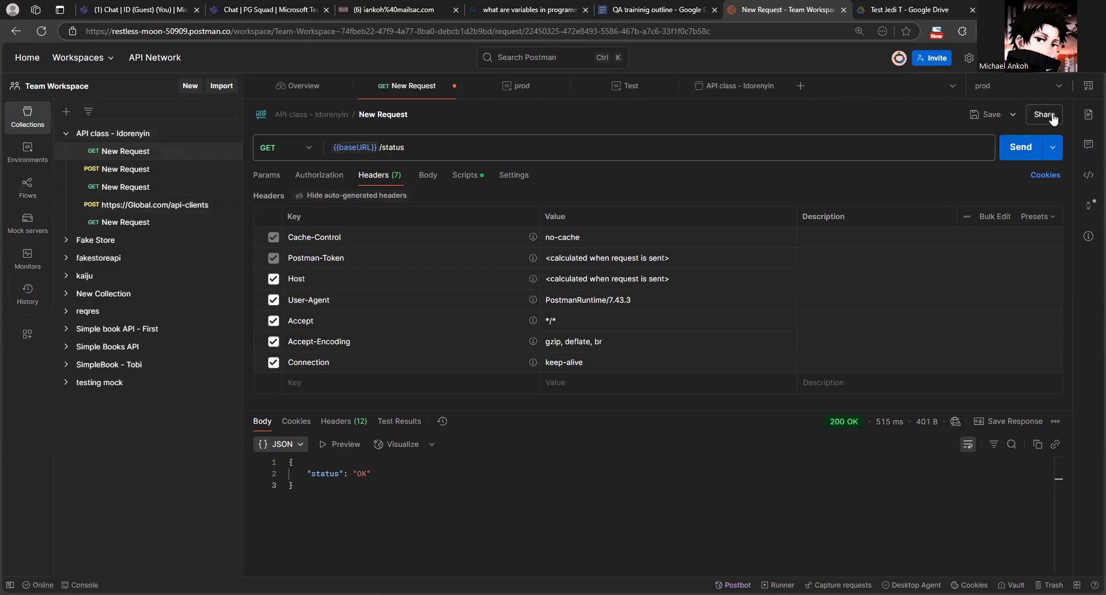
click(1060, 87)
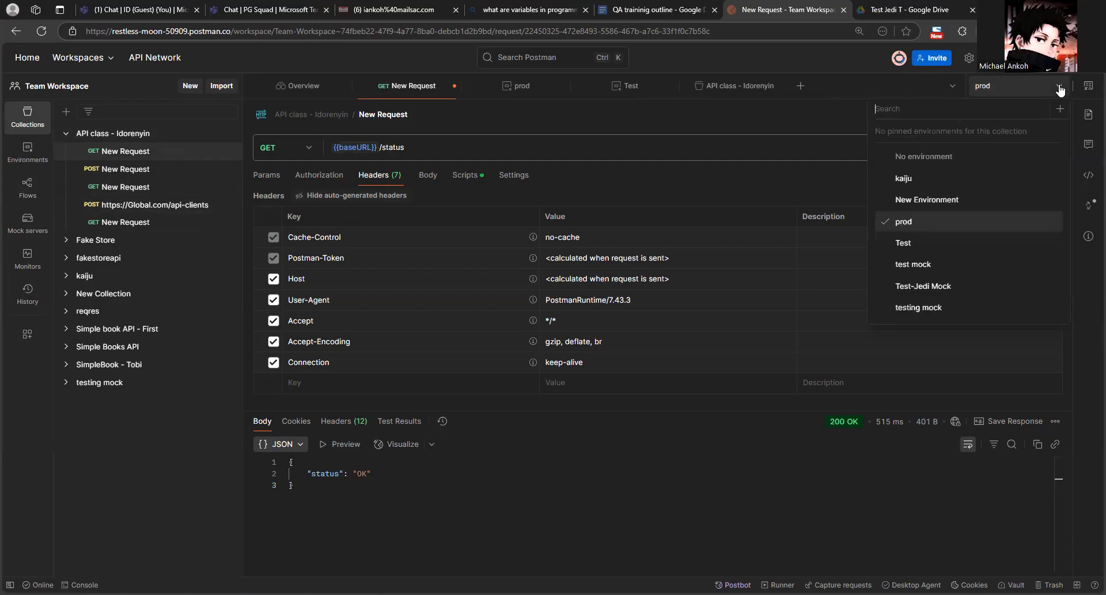
click(945, 199)
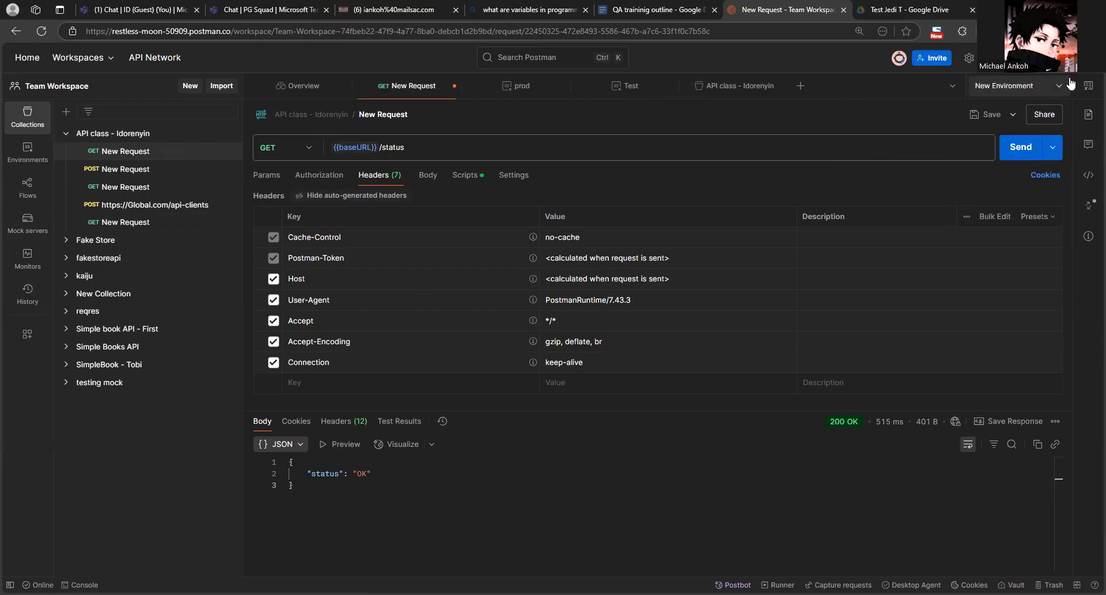
Step: Examine all variables available to the request by scope and check which scope {{baseURL}} in the URL takes its value from
click(1088, 86)
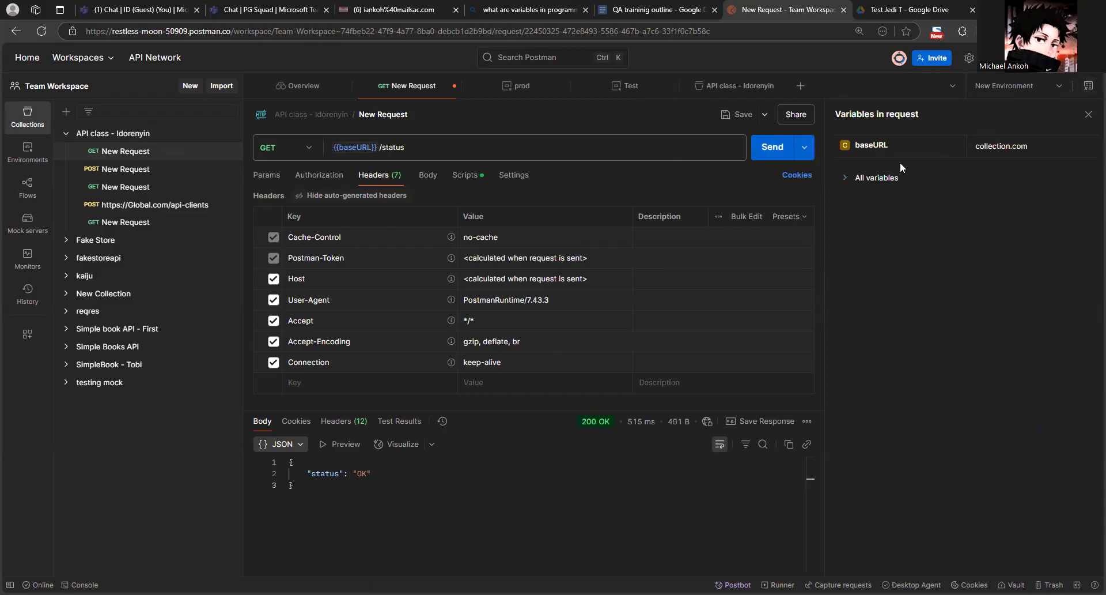
click(845, 179)
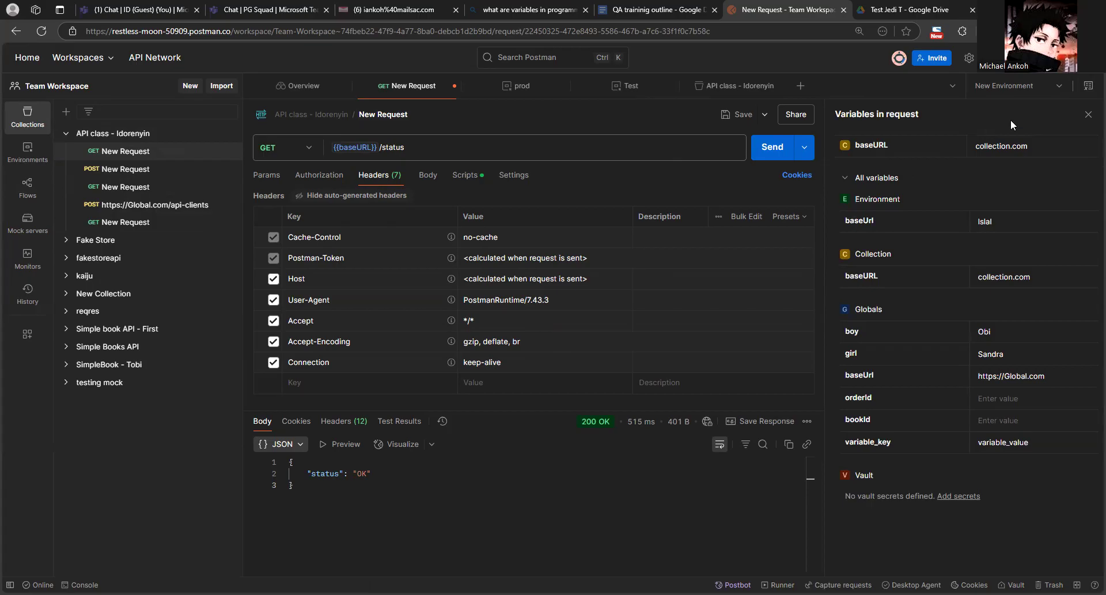
click(1089, 115)
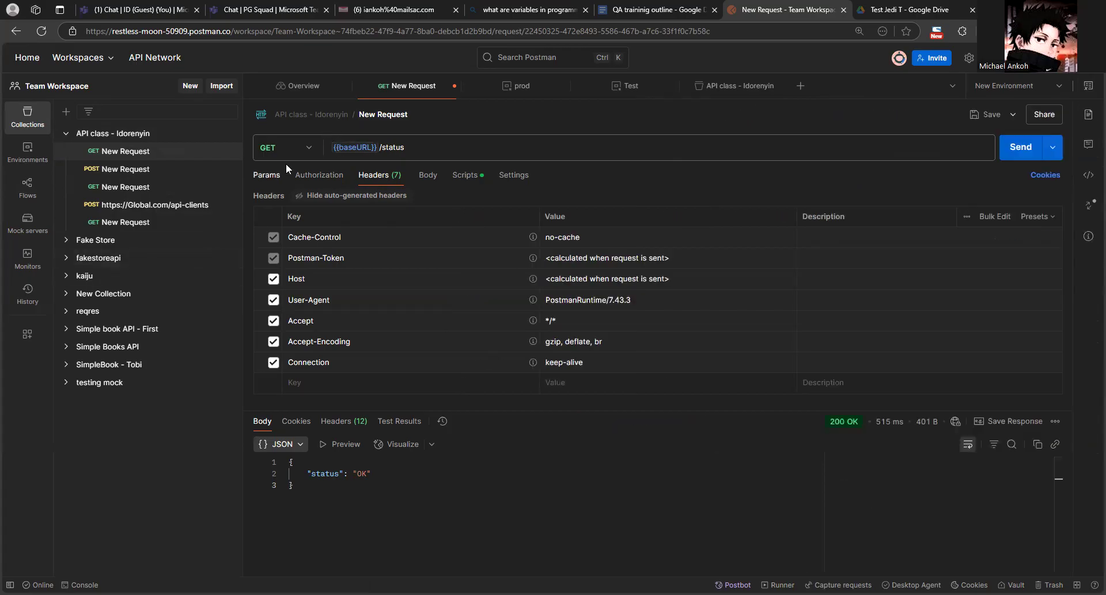
mouse_move(350, 143)
mouse_move(339, 147)
mouse_down()
mouse_move(378, 149)
mouse_move(358, 151)
mouse_up()
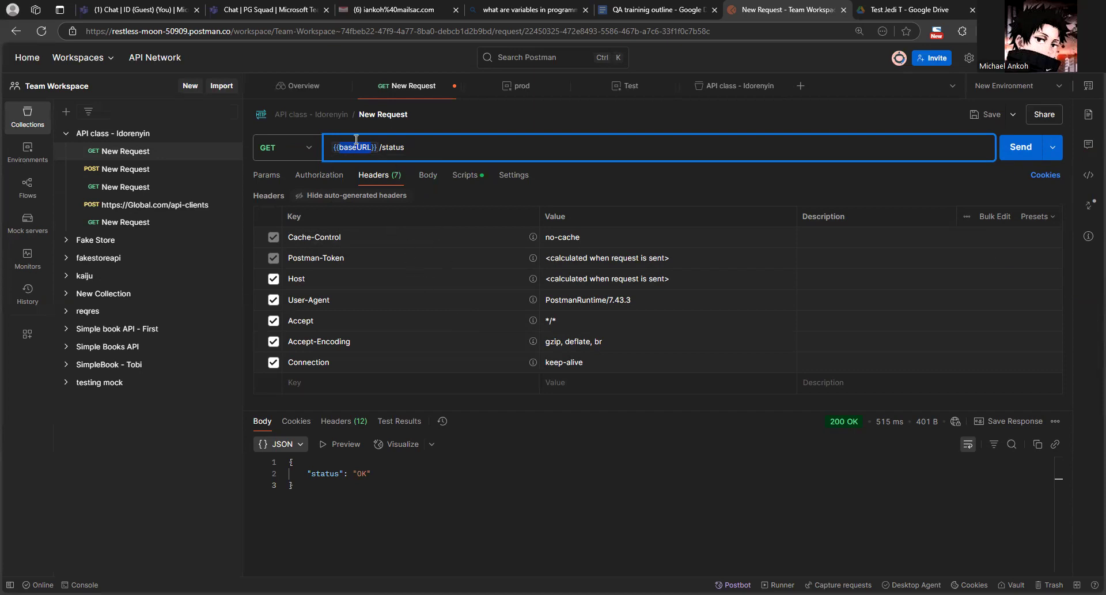
mouse_move(356, 144)
Step: Show the workspace's global variables
click(27, 153)
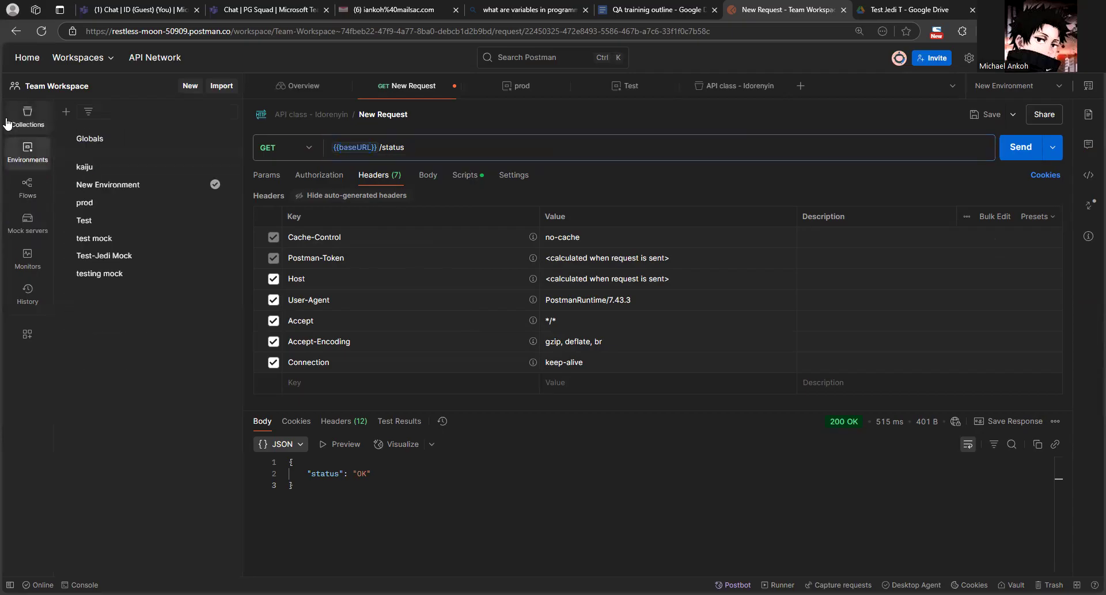
click(82, 139)
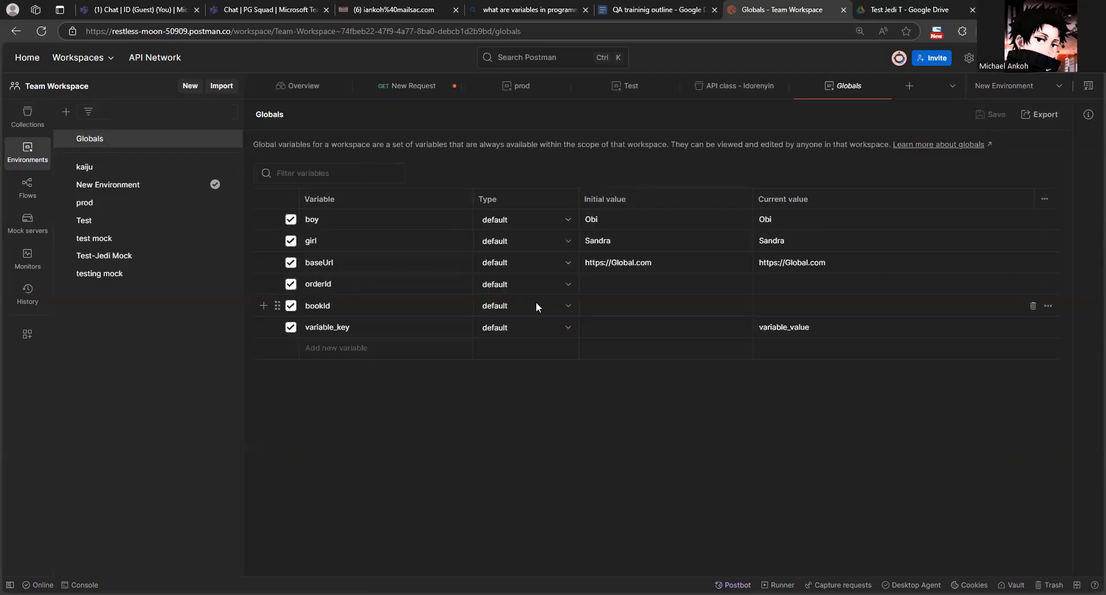
Step: View the List of Books request in the Simple Books API collection, and return to the API class collection's variables
click(21, 131)
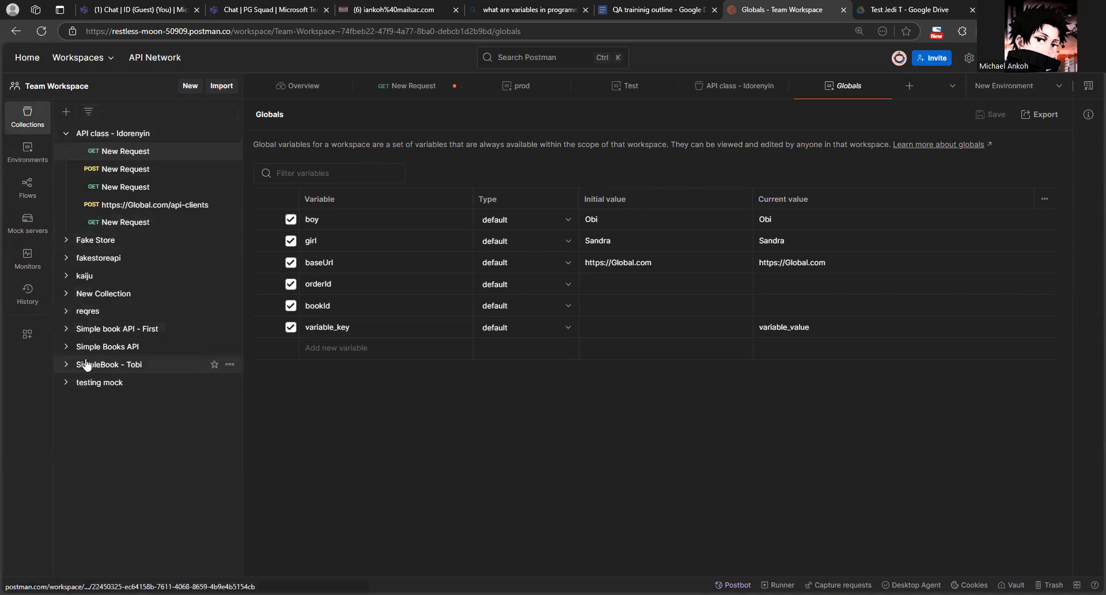
click(67, 347)
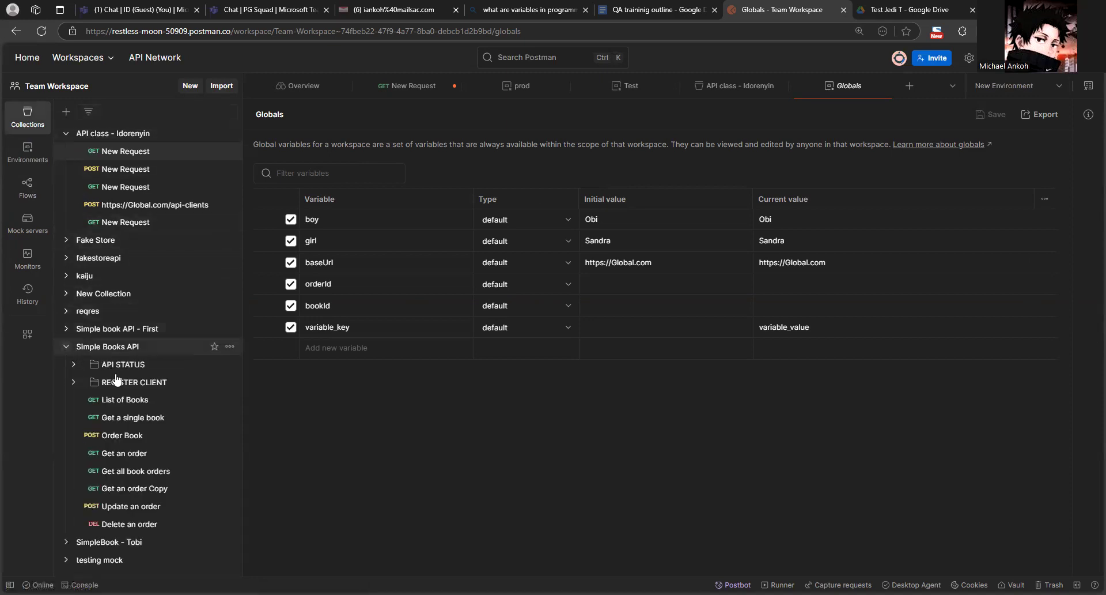
click(123, 400)
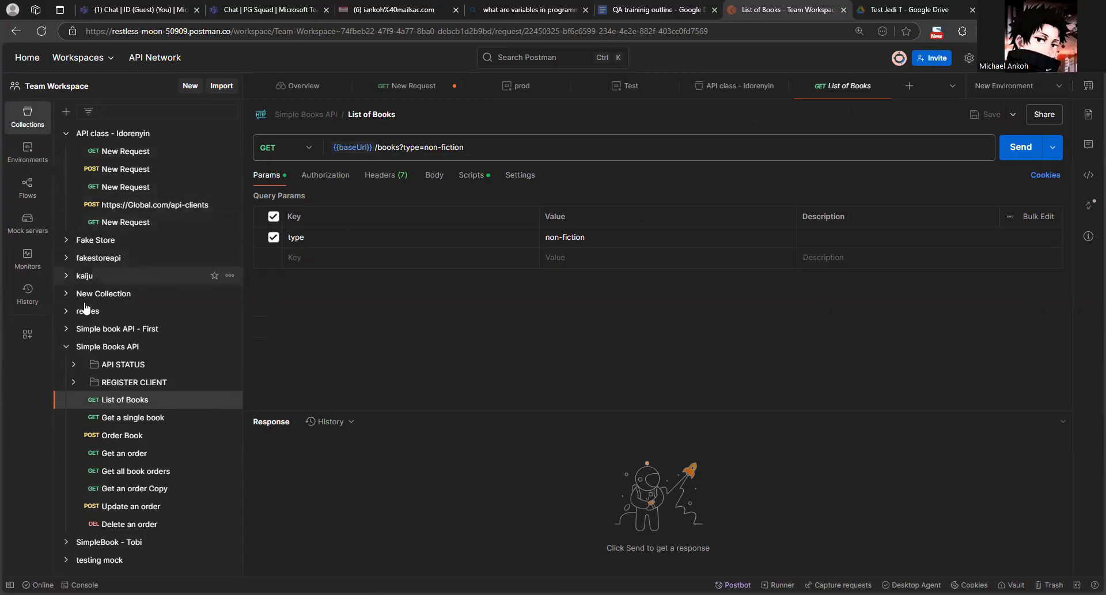
click(65, 347)
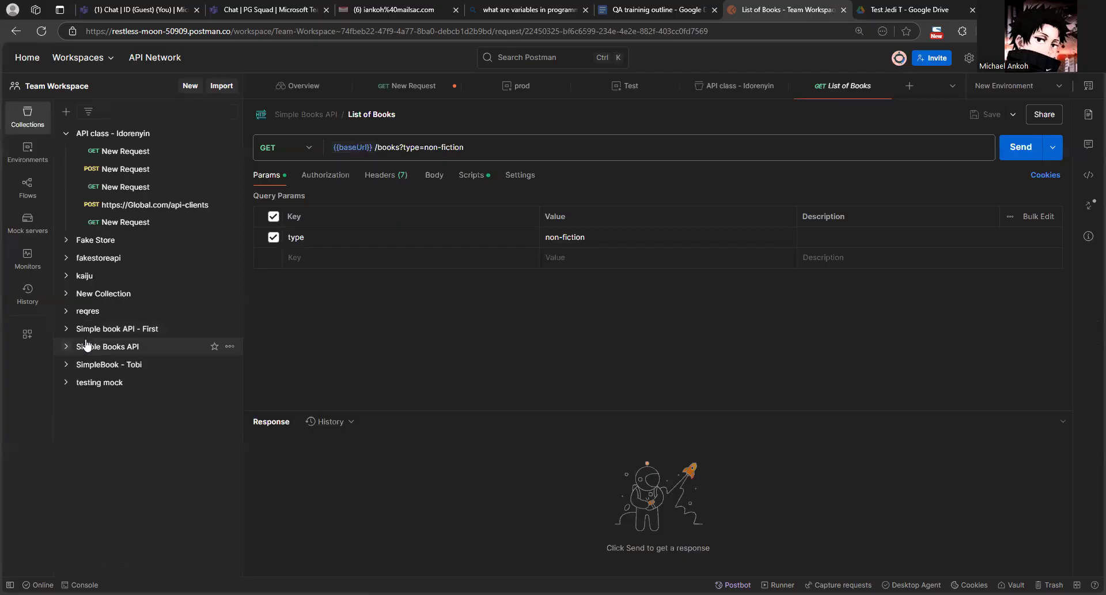
click(101, 136)
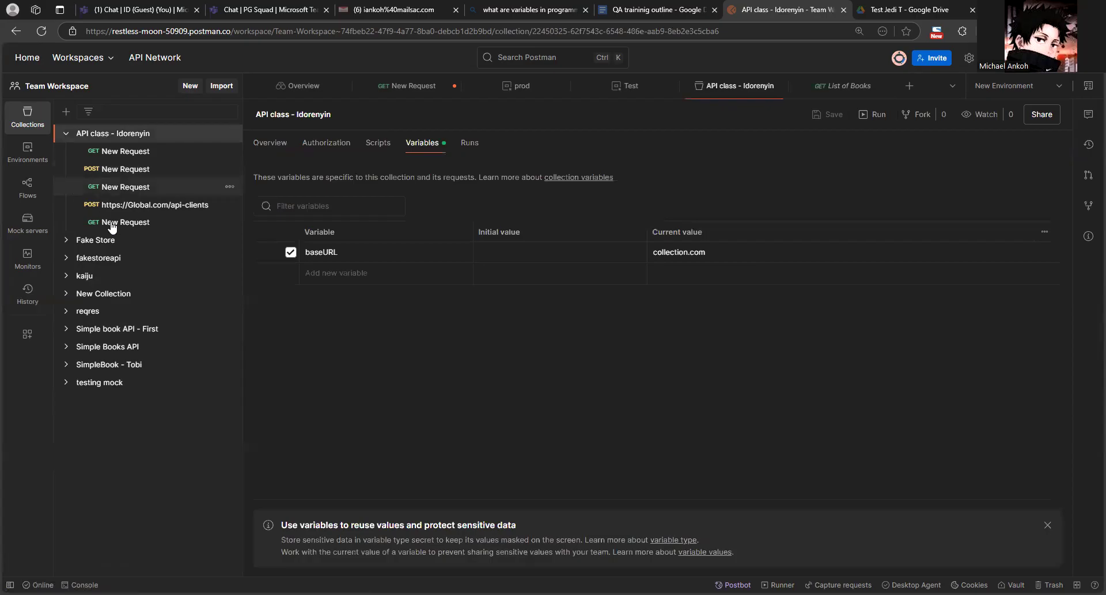